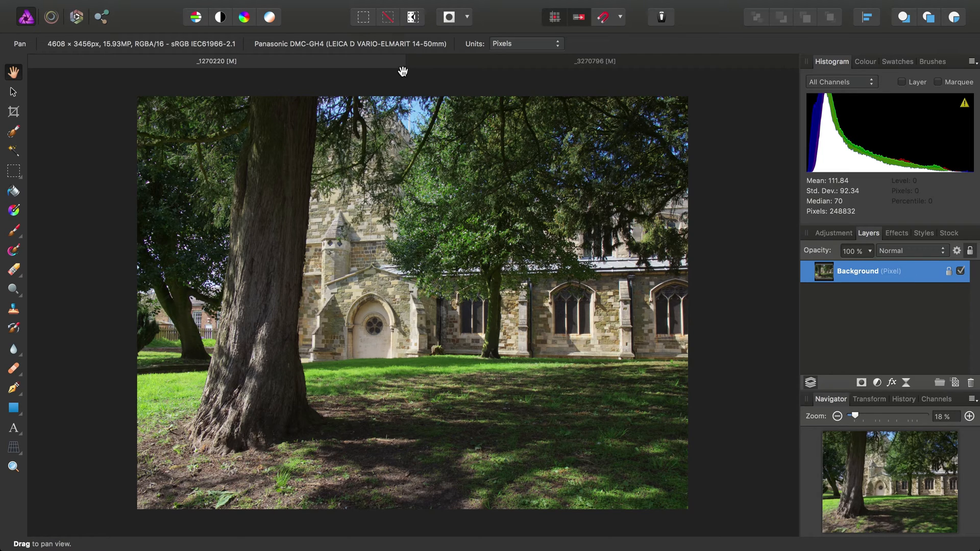
Step: Duplicate the Background pixel layer and invert the colours of the copy
{"action": "left_click", "coordinate": [273, 6]}
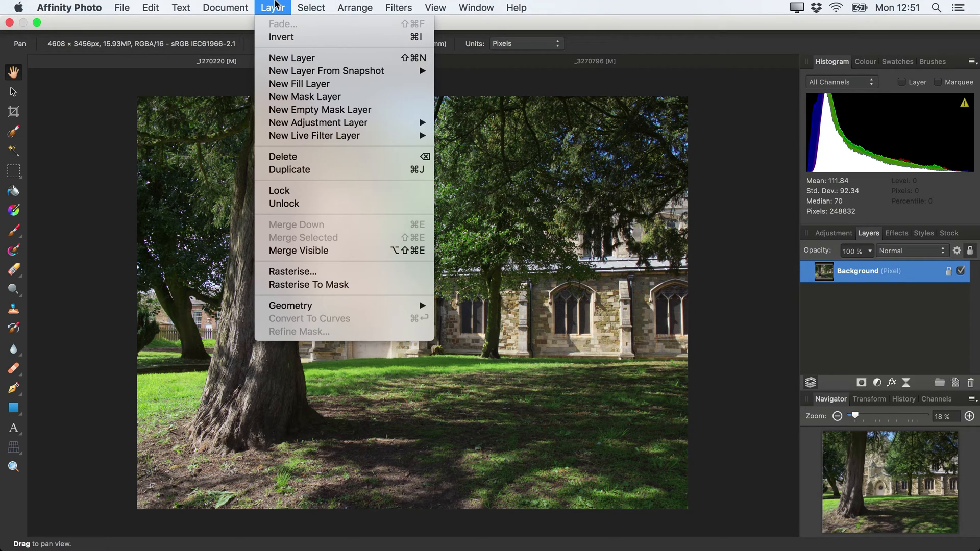
{"action": "left_click", "coordinate": [333, 171]}
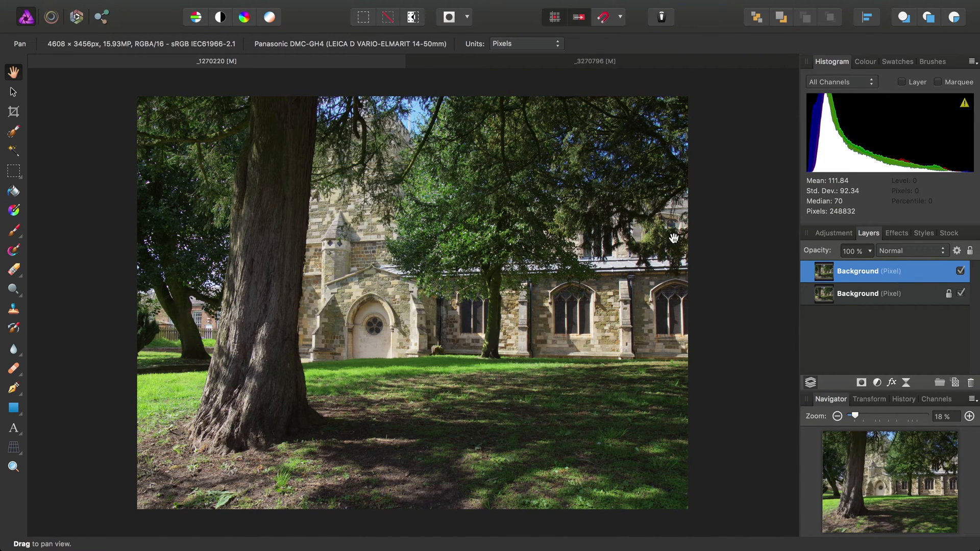
{"action": "mouse_move", "coordinate": [365, 4]}
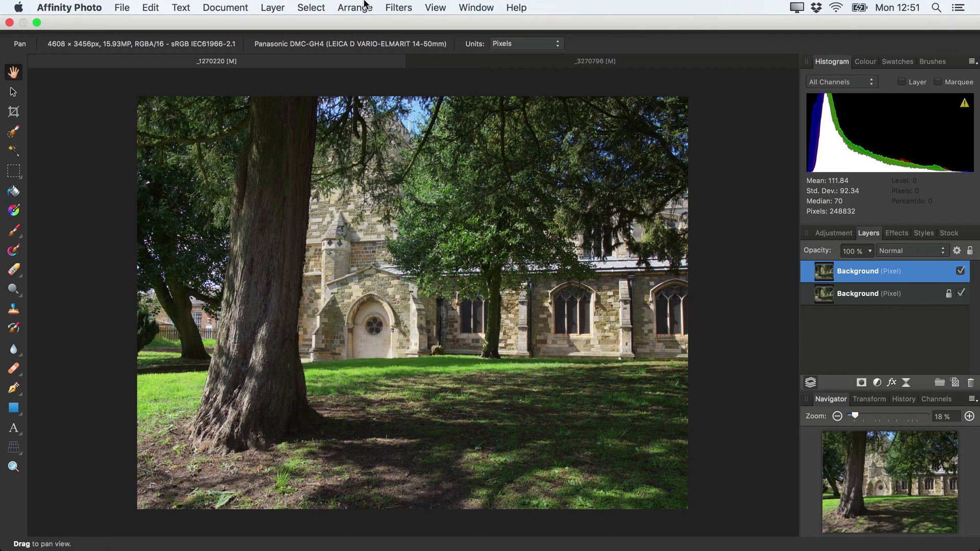
{"action": "left_click", "coordinate": [272, 7]}
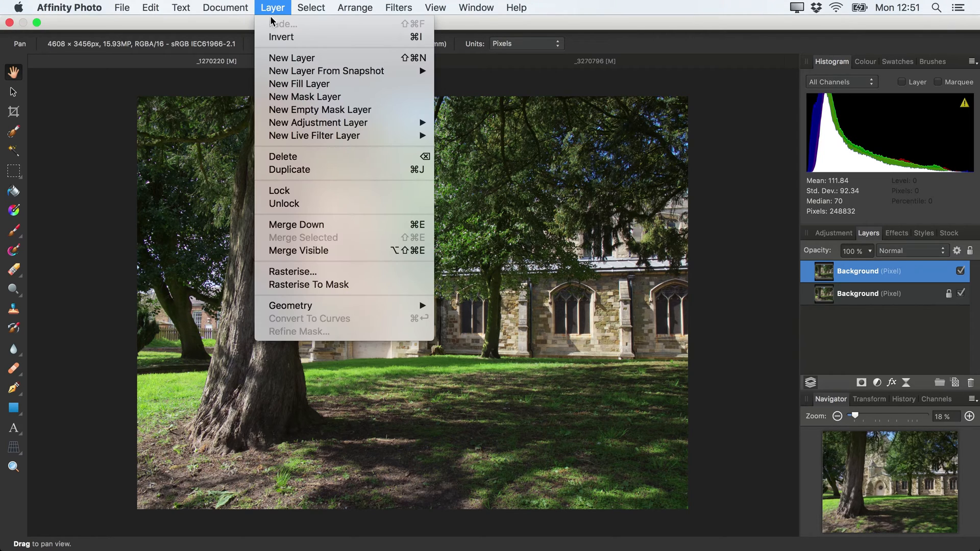
{"action": "left_click", "coordinate": [272, 36]}
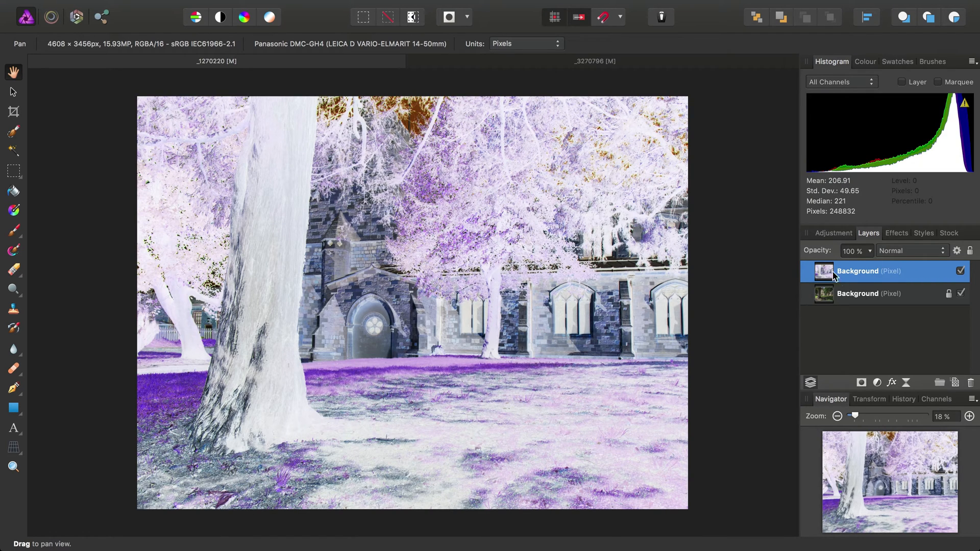
Step: Set the blend mode of the inverted Background copy to Colour
{"action": "left_click", "coordinate": [910, 251]}
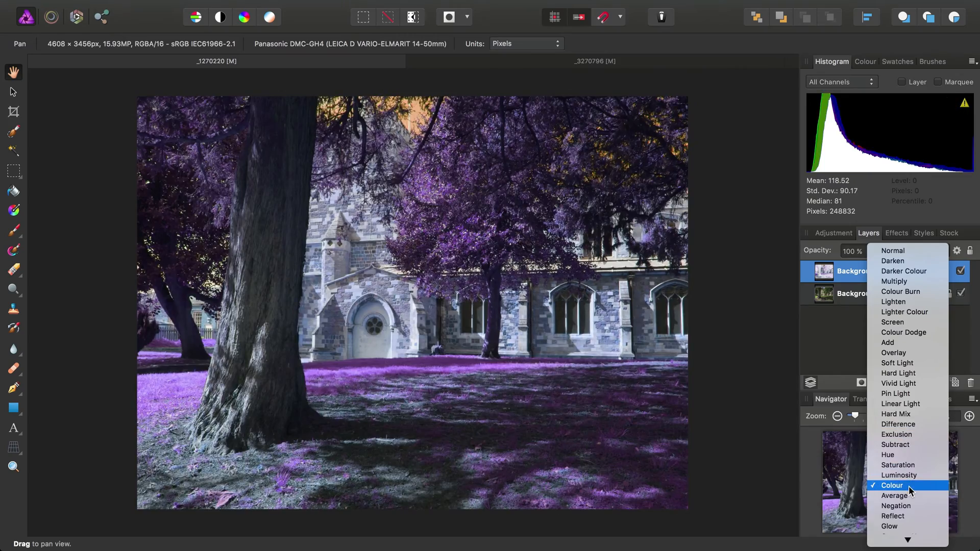
{"action": "left_click", "coordinate": [909, 486]}
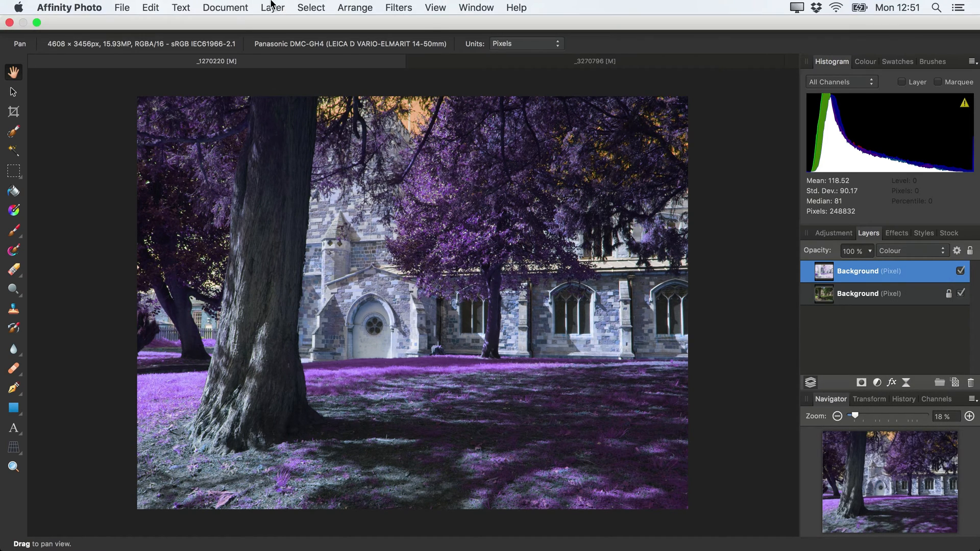
Step: Add a Channel Mixer adjustment layer above the inverted copy and move its dialog up over the photo
{"action": "left_click", "coordinate": [272, 6]}
{"action": "mouse_move", "coordinate": [352, 125]}
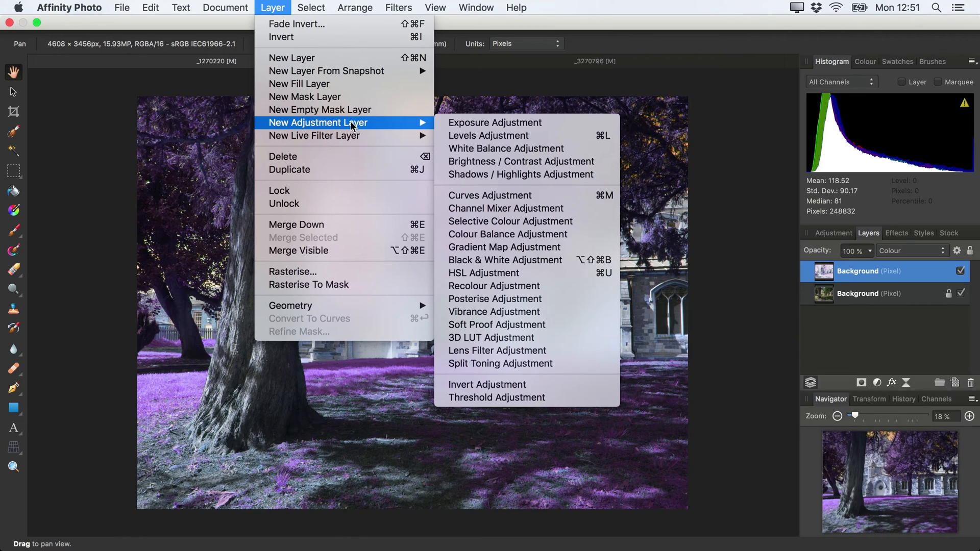
{"action": "left_click", "coordinate": [575, 210]}
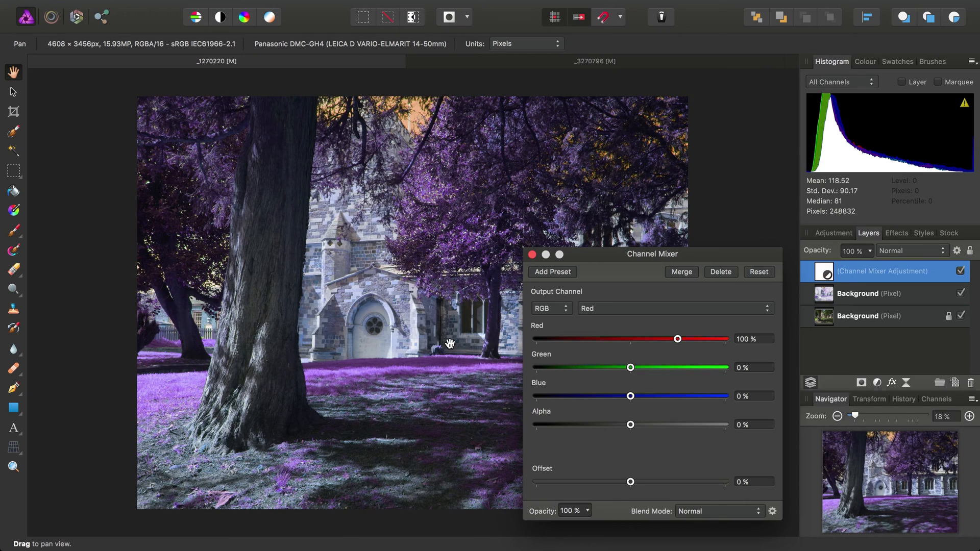
{"action": "left_click_drag", "start_coordinate": [635, 246], "coordinate": [565, 114]}
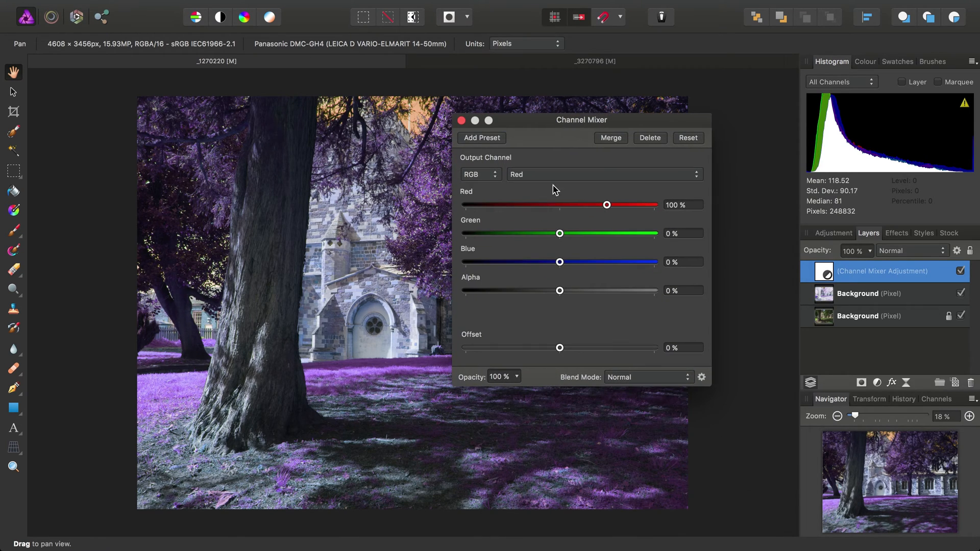
Step: For the Channel Mixer's Red output channel, set Red to 0% and Blue to 100%
{"action": "left_click", "coordinate": [564, 175]}
{"action": "left_click", "coordinate": [531, 173]}
{"action": "left_click", "coordinate": [692, 206]}
{"action": "type", "text": "0"}
{"action": "left_click", "coordinate": [683, 262]}
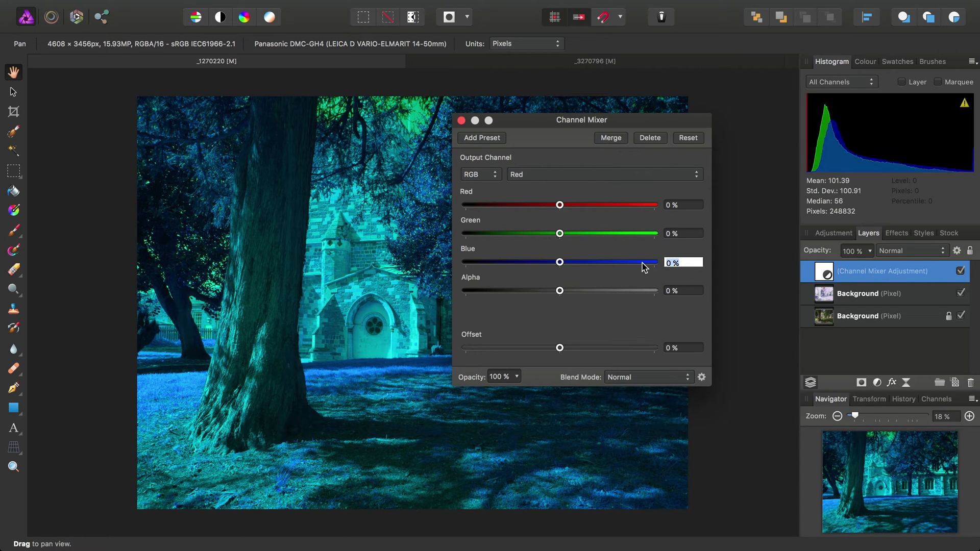
{"action": "type", "text": "100"}
{"action": "key", "text": "Return"}
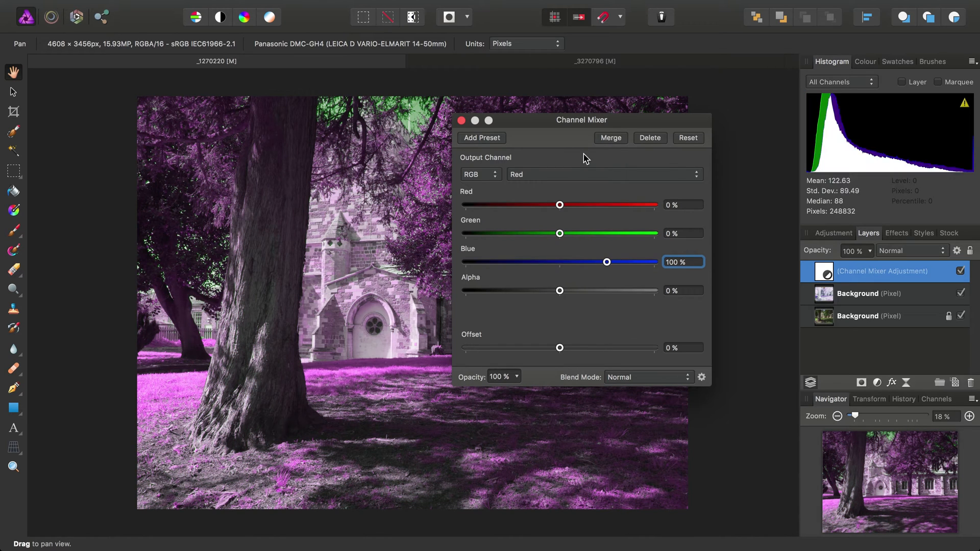
Step: For the Channel Mixer's Blue output channel, set Red to 100% and Blue to 0%, and close the dialog
{"action": "left_click", "coordinate": [547, 174]}
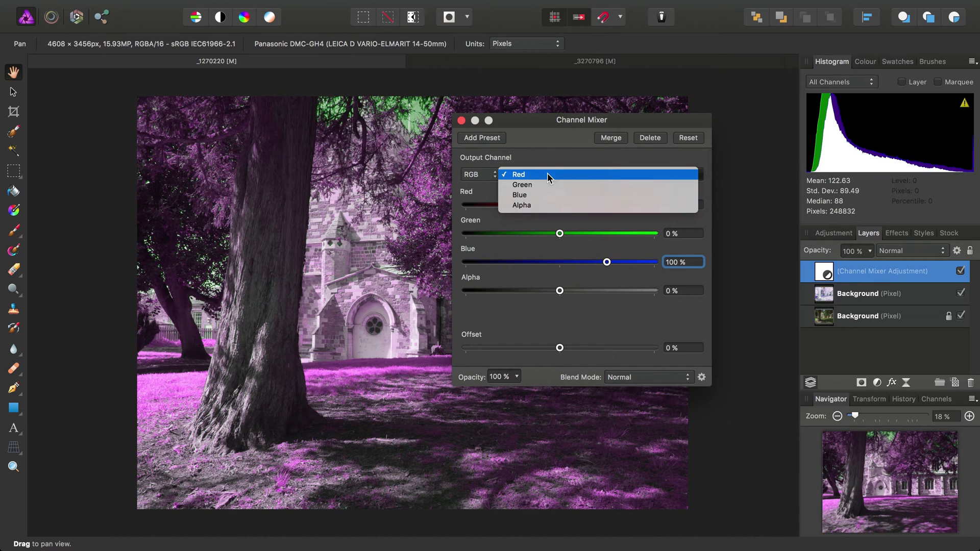
{"action": "left_click", "coordinate": [527, 195]}
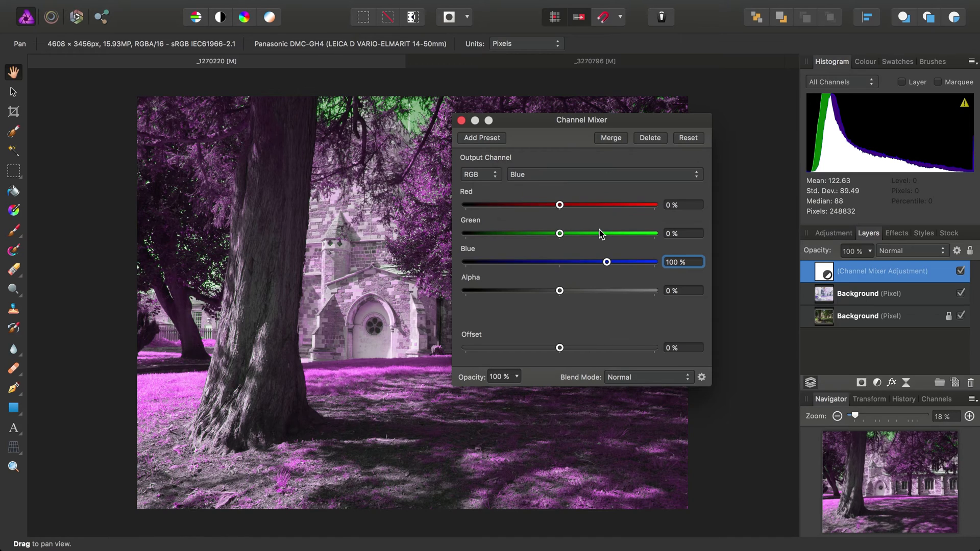
{"action": "left_click", "coordinate": [683, 205]}
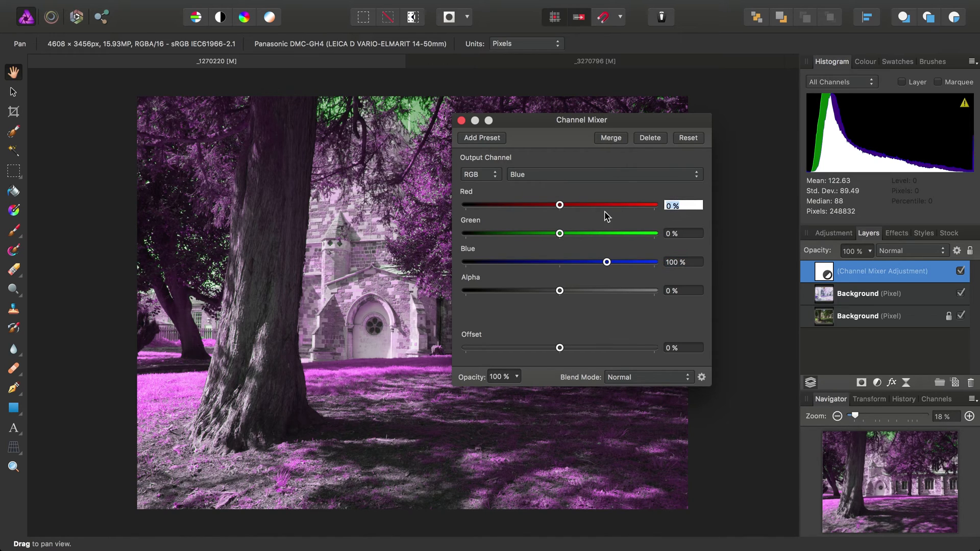
{"action": "type", "text": "100"}
{"action": "key", "text": "Return"}
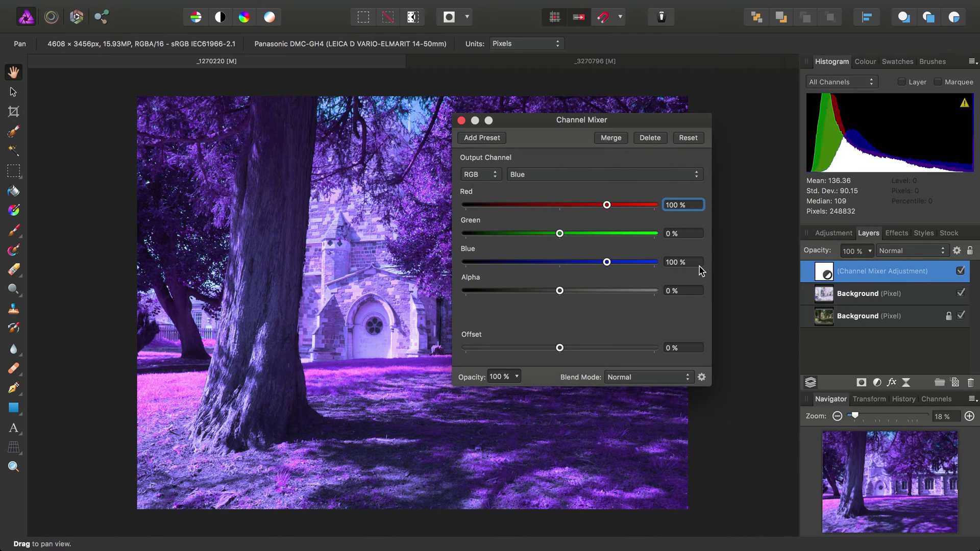
{"action": "left_click", "coordinate": [697, 263]}
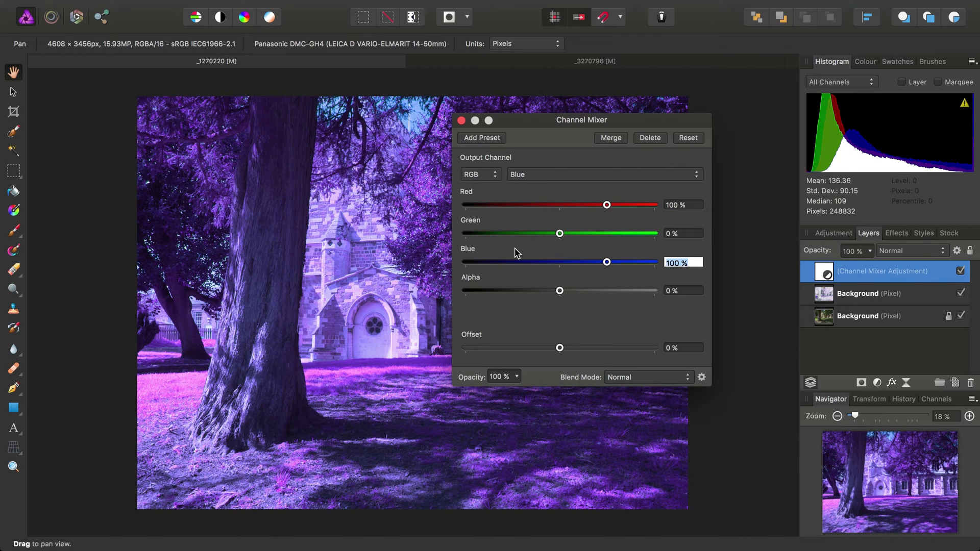
{"action": "type", "text": "0"}
{"action": "key", "text": "Return"}
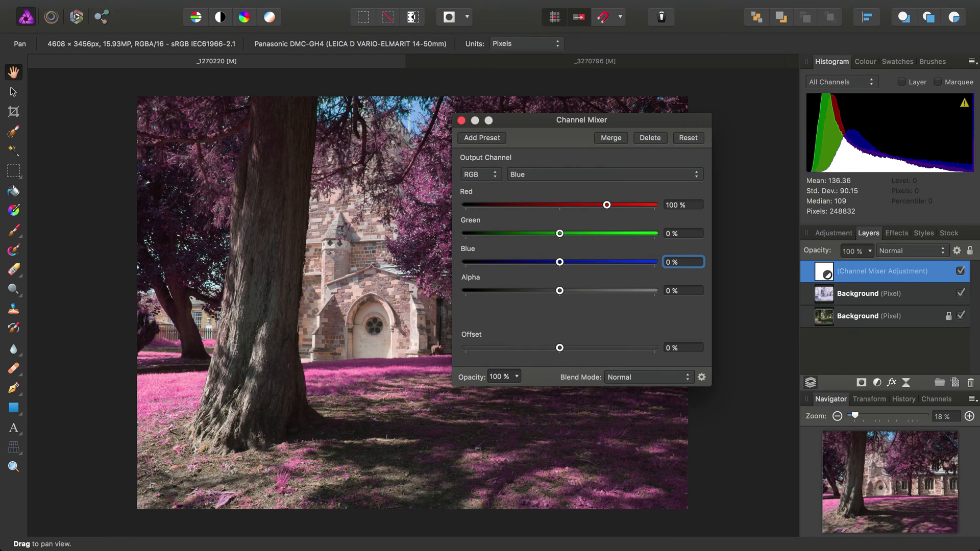
{"action": "left_click", "coordinate": [462, 121]}
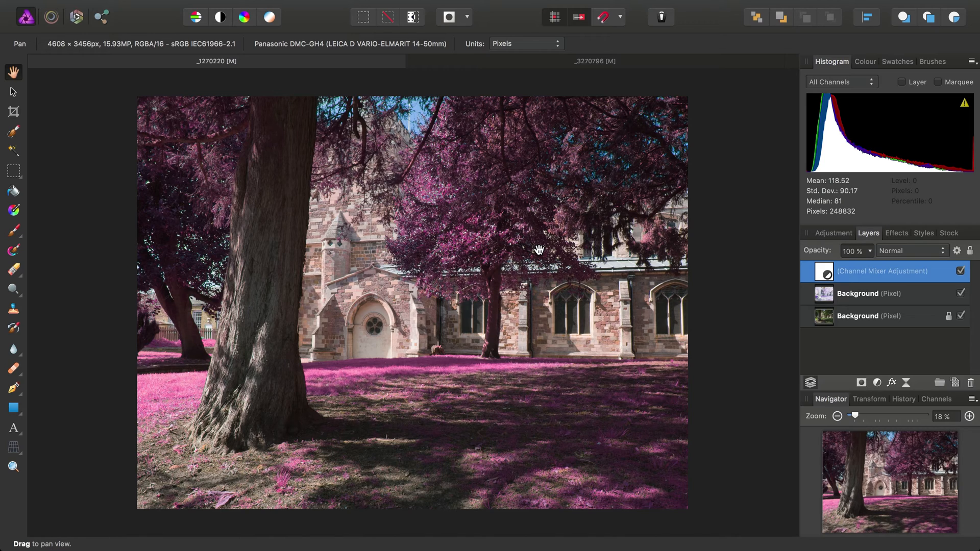
Step: Add an HSL adjustment layer above the Channel Mixer and move its dialog clear of the tree trunk
{"action": "mouse_move", "coordinate": [306, 5]}
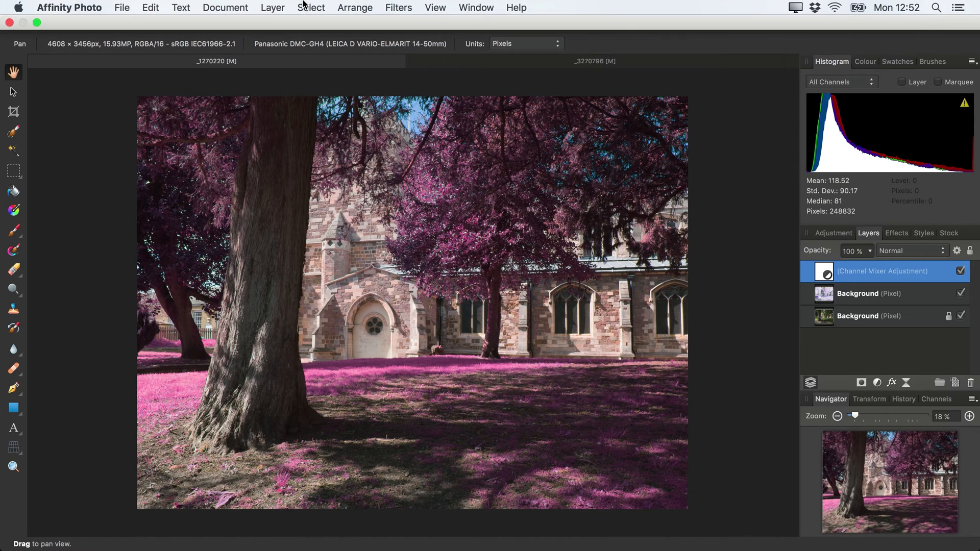
{"action": "left_click", "coordinate": [273, 7]}
{"action": "mouse_move", "coordinate": [363, 124]}
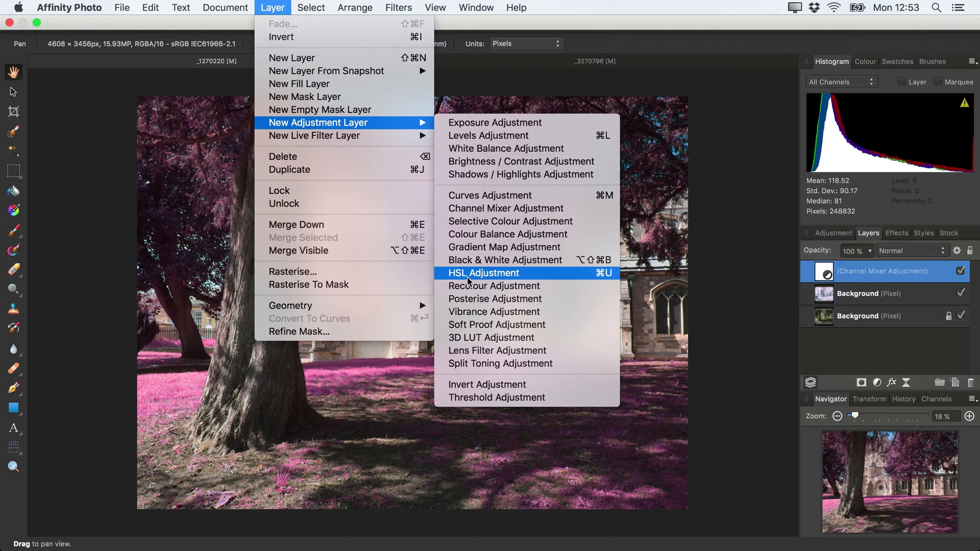
{"action": "left_click", "coordinate": [559, 272]}
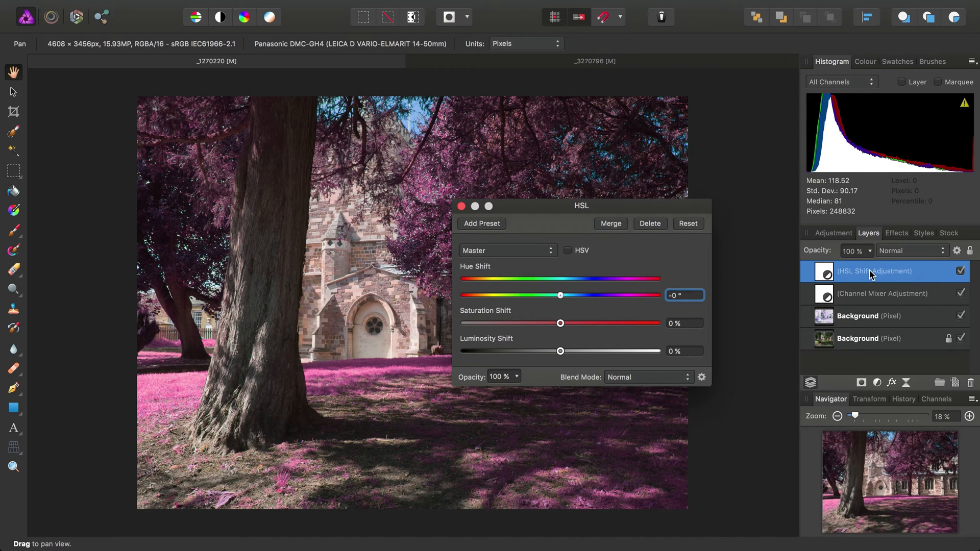
{"action": "left_click_drag", "start_coordinate": [638, 215], "coordinate": [731, 131]}
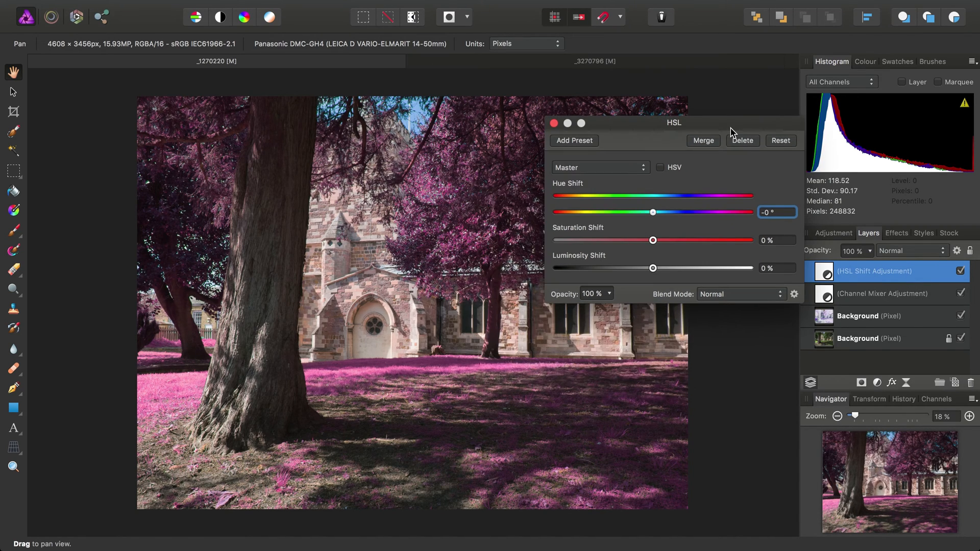
Step: Set the saturation shift of the Reds to -80% in the HSL adjustment
{"action": "left_click", "coordinate": [612, 168]}
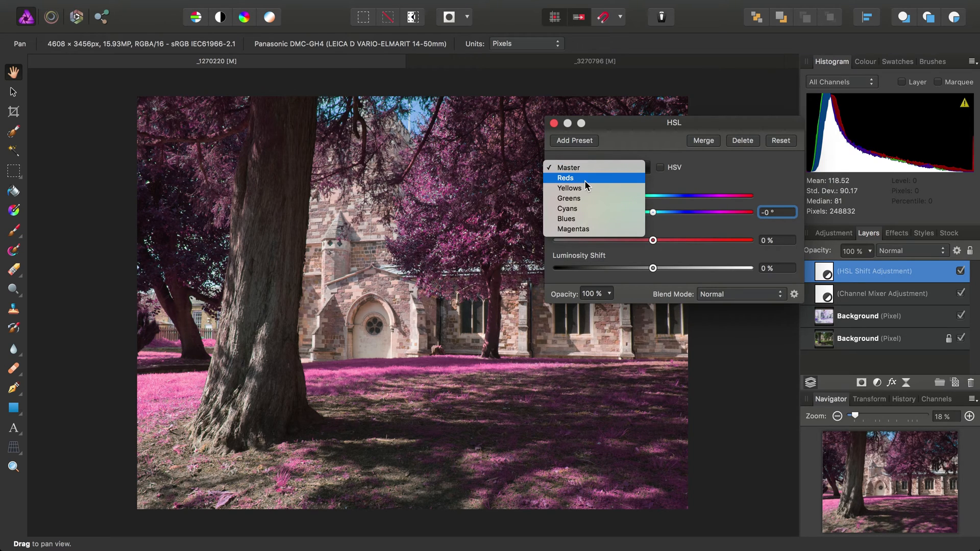
{"action": "left_click", "coordinate": [599, 178]}
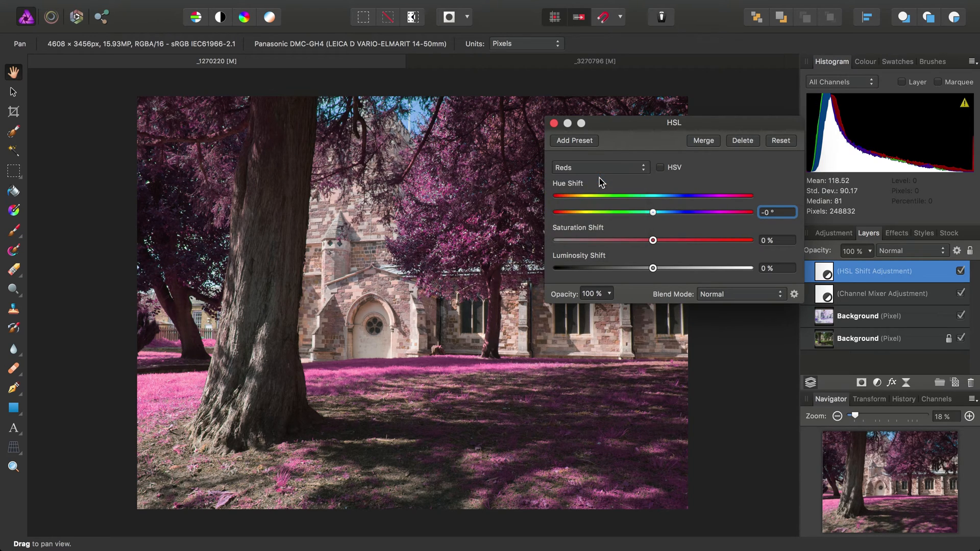
{"action": "left_click_drag", "start_coordinate": [652, 240], "coordinate": [576, 245]}
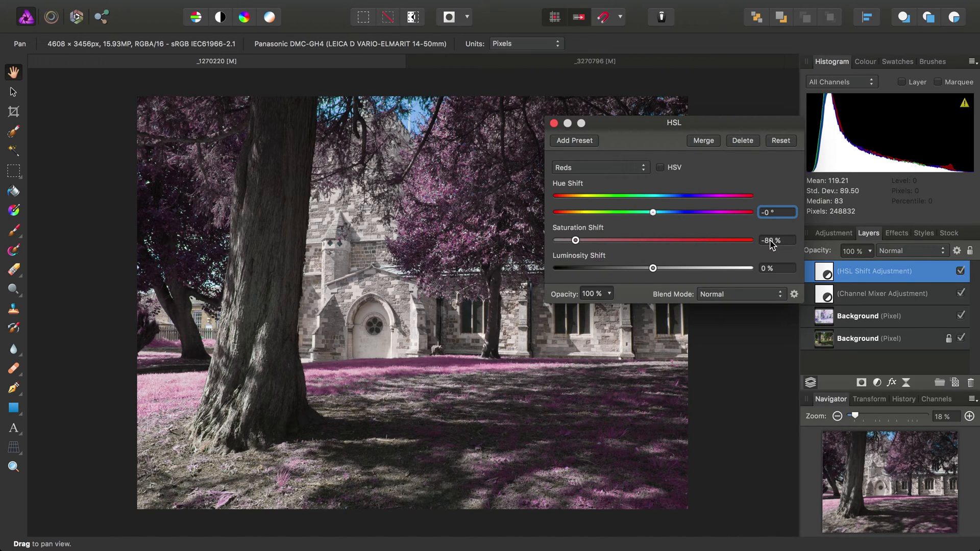
Step: Set the saturation shift of the Yellows to 74% in the HSL adjustment and close its dialog
{"action": "left_click", "coordinate": [590, 167]}
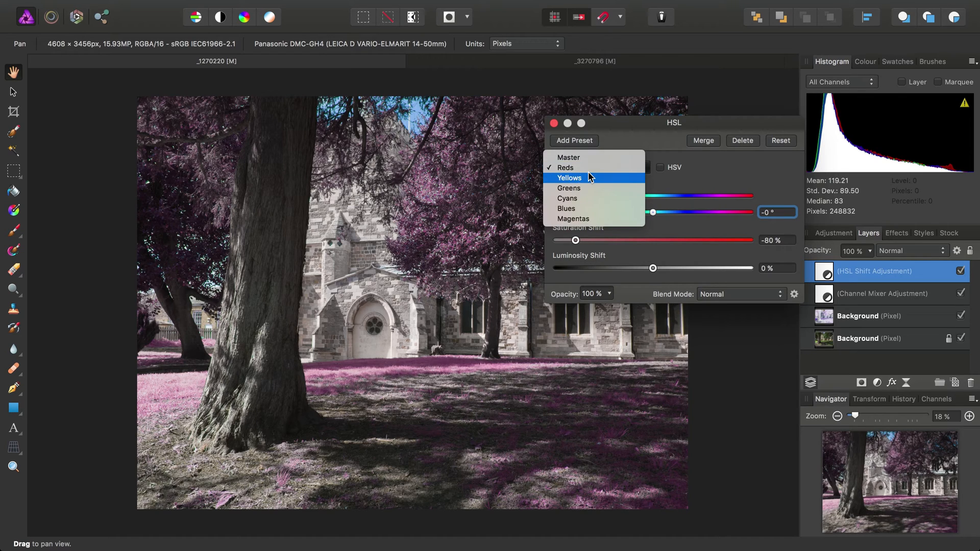
{"action": "left_click", "coordinate": [588, 177]}
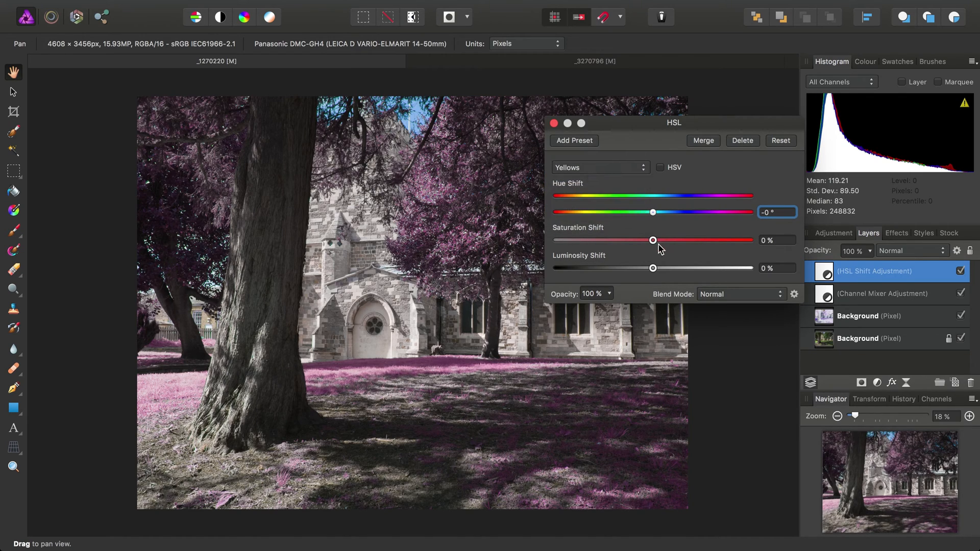
{"action": "left_click_drag", "start_coordinate": [654, 244], "coordinate": [723, 245]}
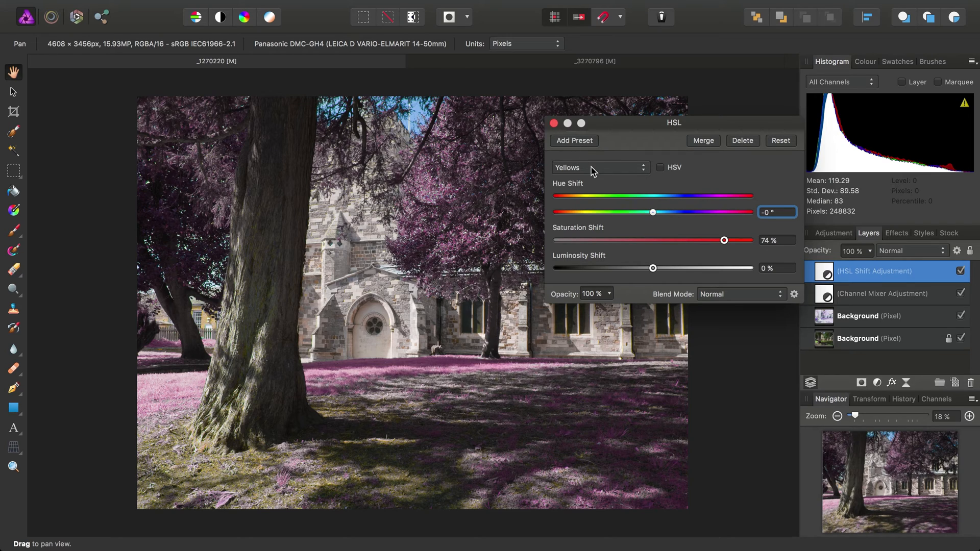
{"action": "left_click", "coordinate": [554, 123]}
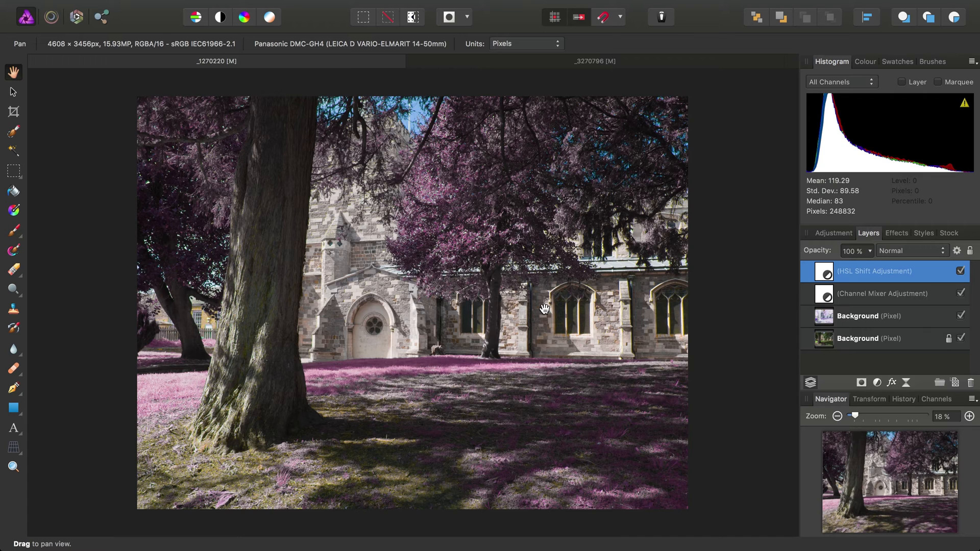
Step: Add a Diffuse Glow live filter layer to the photo
{"action": "left_click", "coordinate": [271, 5]}
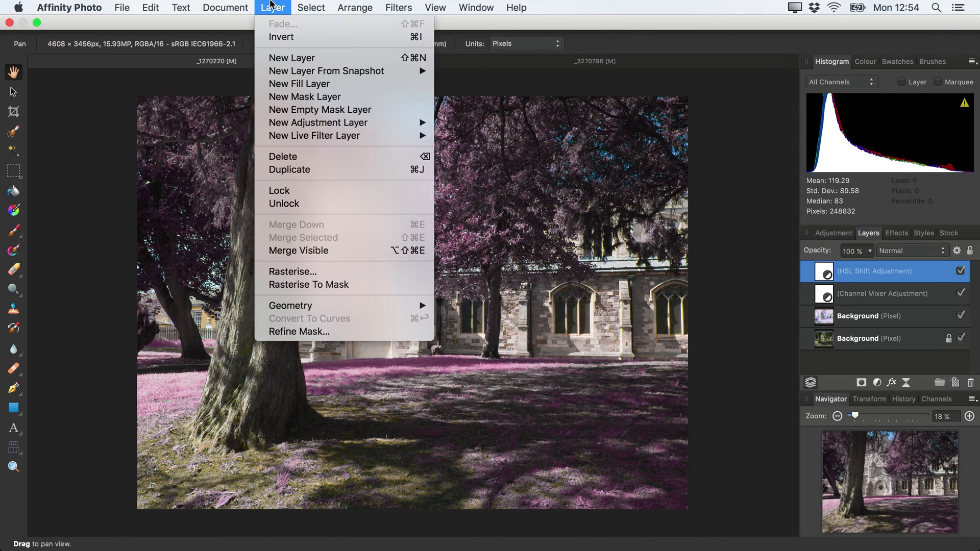
{"action": "mouse_move", "coordinate": [369, 137]}
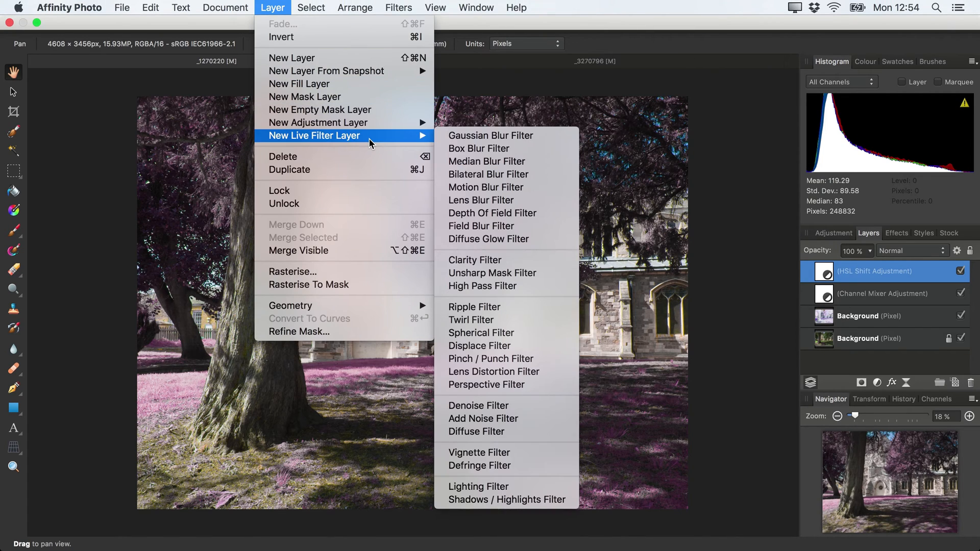
{"action": "left_click", "coordinate": [541, 239]}
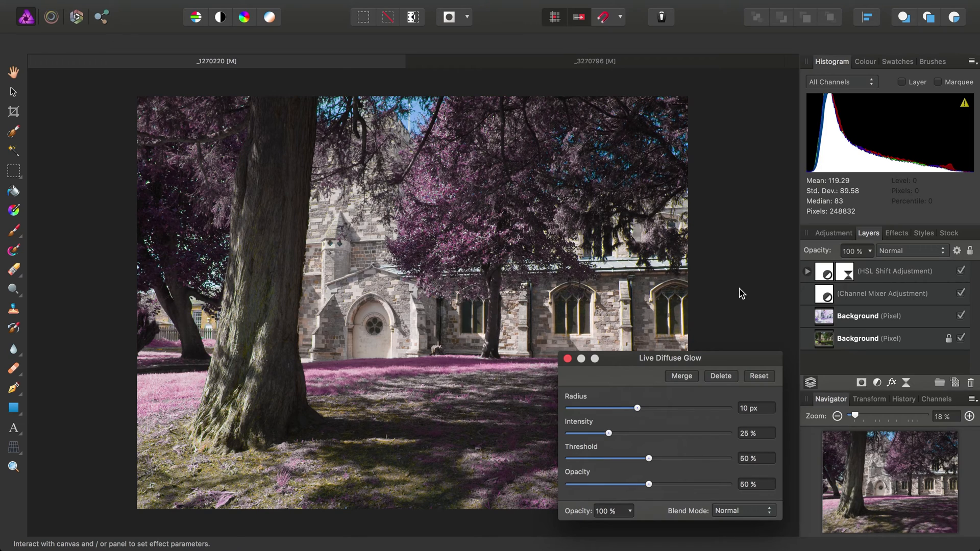
Step: Move the Diffuse Glow layer out of the HSL adjustment to the top of the layer stack
{"action": "left_click", "coordinate": [807, 272]}
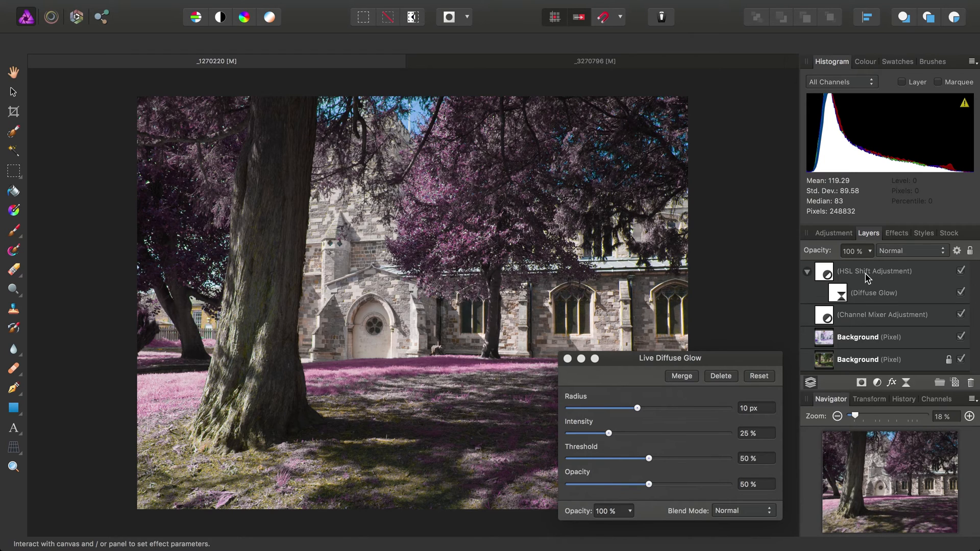
{"action": "left_click", "coordinate": [840, 296]}
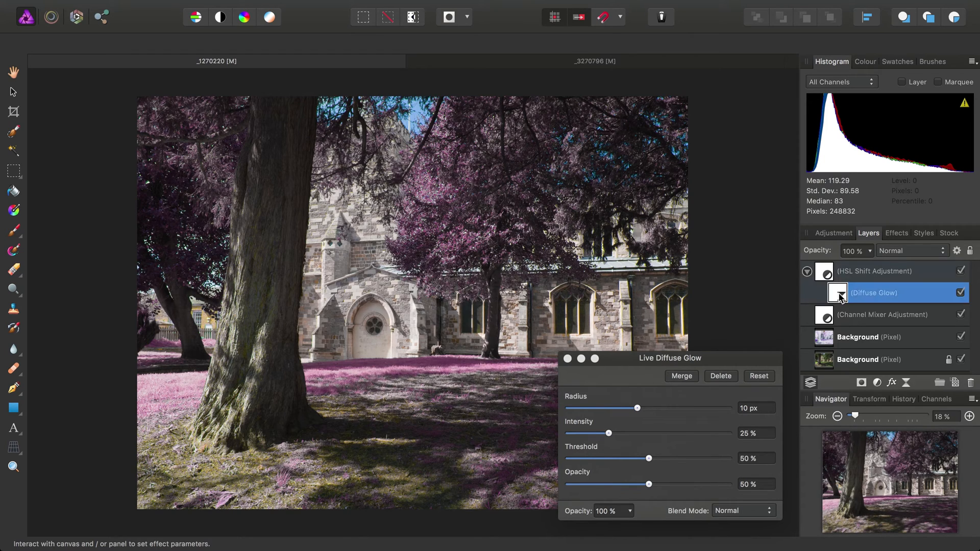
{"action": "left_click_drag", "start_coordinate": [841, 296], "coordinate": [827, 270]}
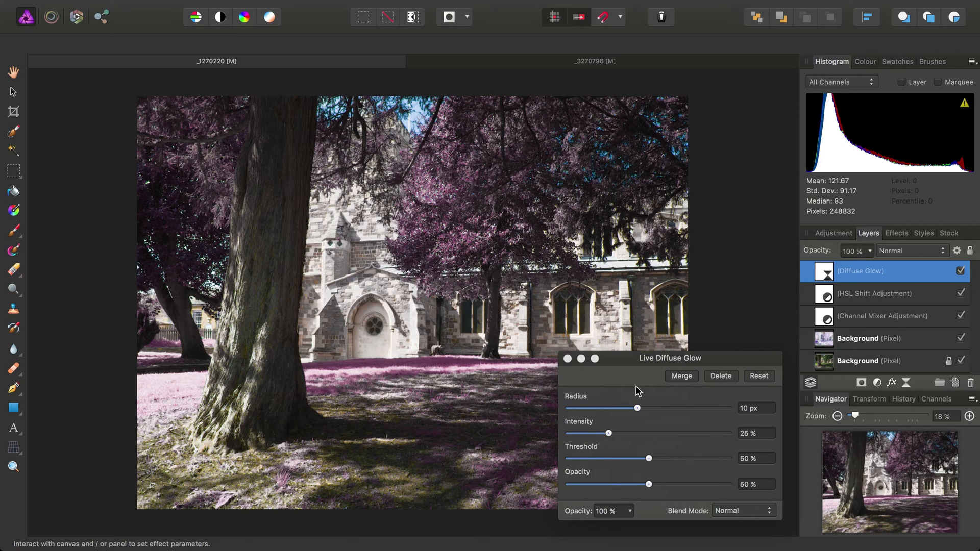
Step: Set the Diffuse Glow radius to 74.8 px, intensity to 10% and opacity to 94%, and close its dialog
{"action": "left_click_drag", "start_coordinate": [646, 409], "coordinate": [720, 413]}
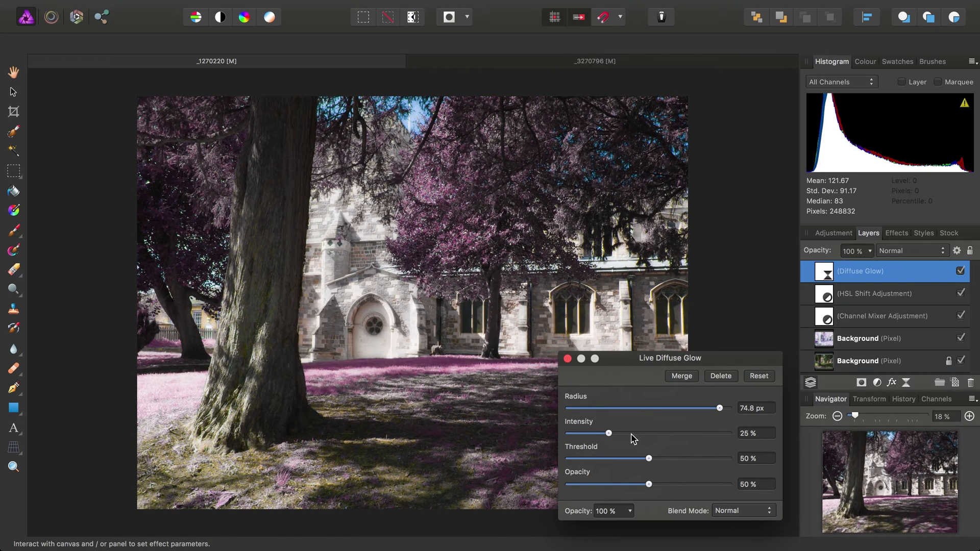
{"action": "left_click_drag", "start_coordinate": [608, 434], "coordinate": [585, 433]}
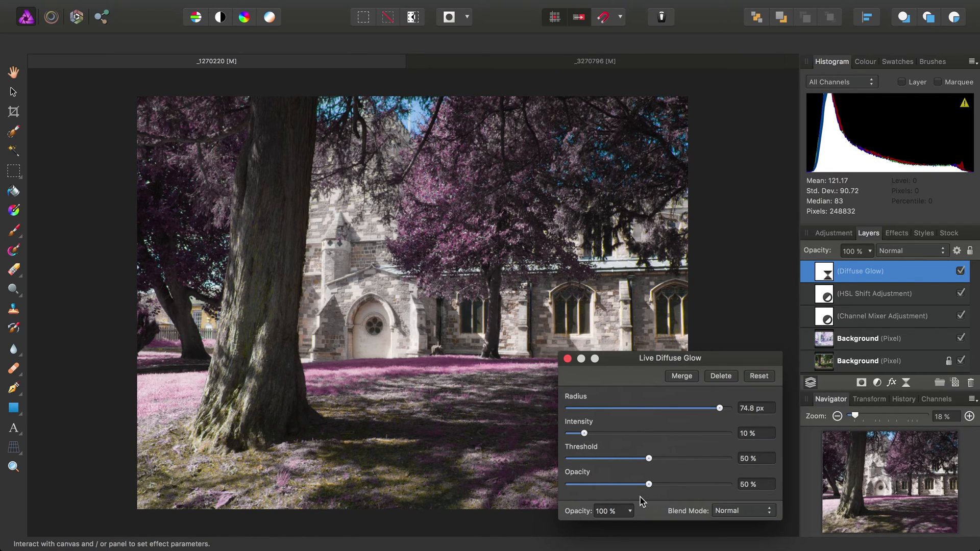
{"action": "left_click_drag", "start_coordinate": [649, 485], "coordinate": [721, 485]}
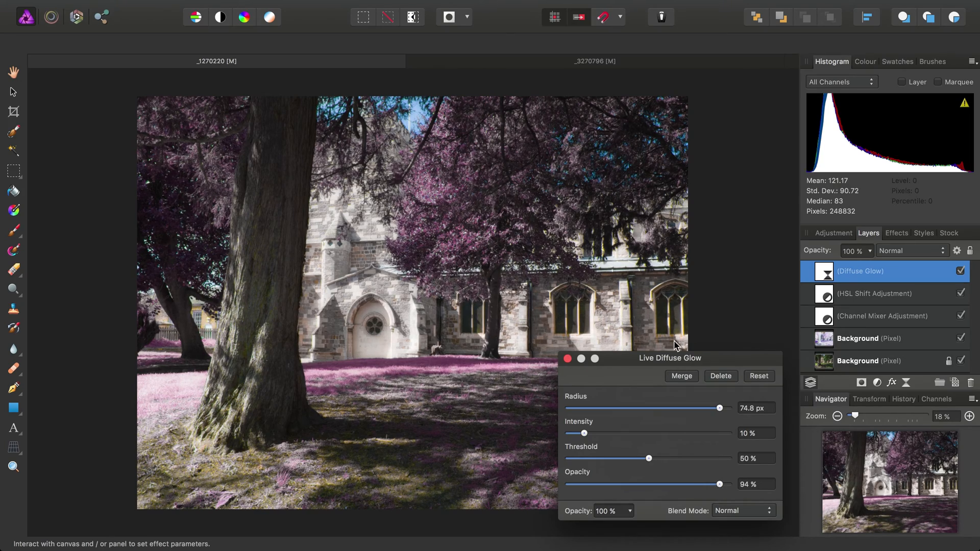
{"action": "left_click", "coordinate": [567, 358]}
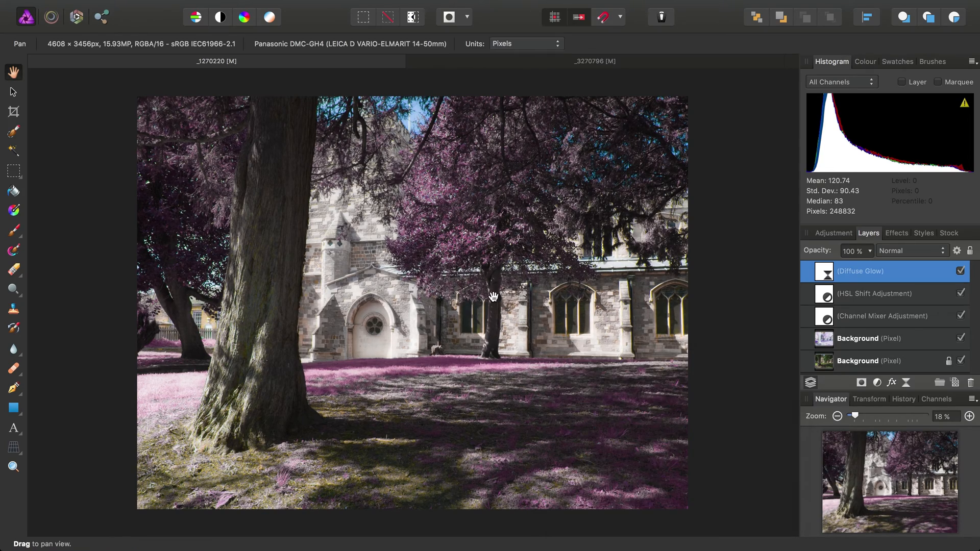
Step: Compare the church doorway and foliage up close with the Diffuse Glow layer hidden and shown again
{"action": "scroll", "coordinate": [355, 356], "scroll_direction": "up", "scroll_amount": 5}
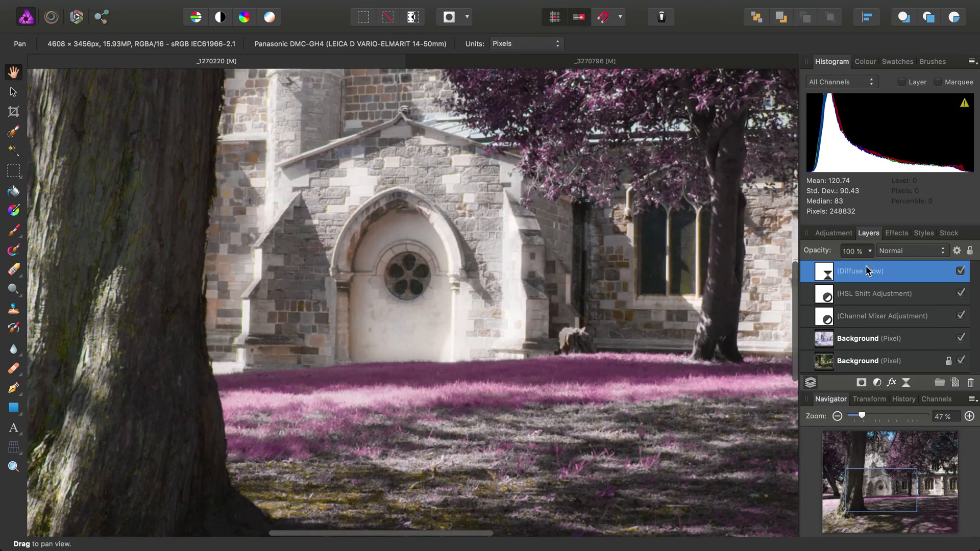
{"action": "left_click", "coordinate": [960, 271]}
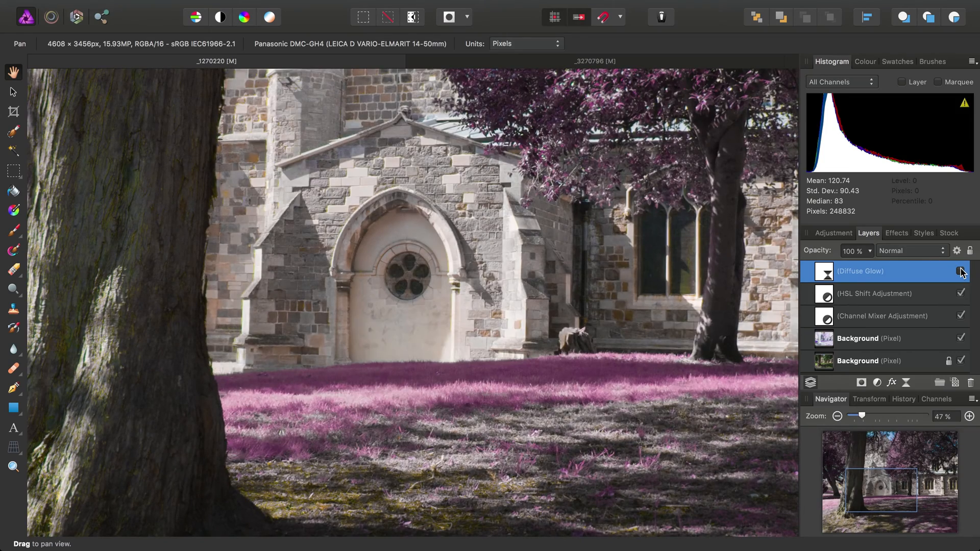
{"action": "scroll", "coordinate": [615, 378], "scroll_direction": "right", "scroll_amount": 5}
{"action": "scroll", "coordinate": [615, 378], "scroll_direction": "up", "scroll_amount": 3}
{"action": "scroll", "coordinate": [615, 378], "scroll_direction": "left", "scroll_amount": 5}
{"action": "scroll", "coordinate": [615, 378], "scroll_direction": "down", "scroll_amount": 2}
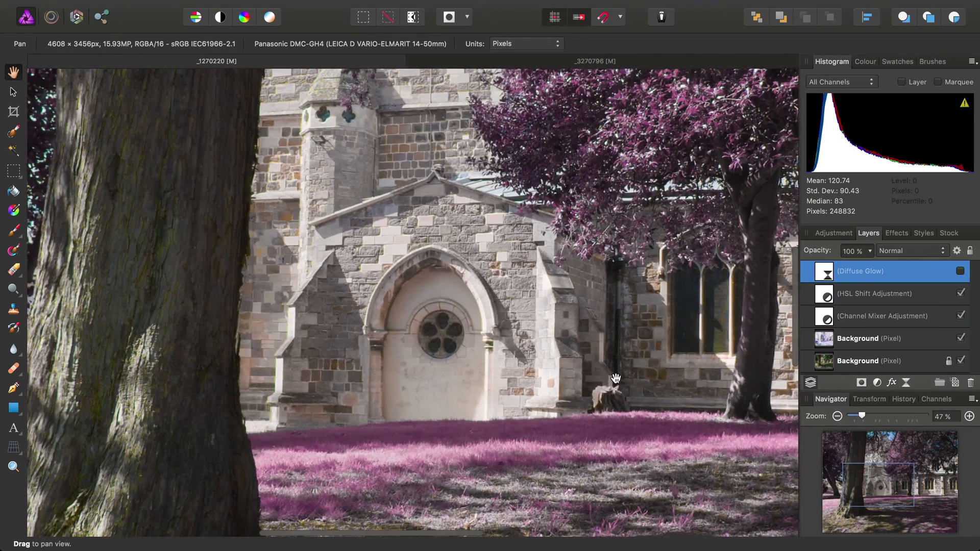
{"action": "left_click", "coordinate": [961, 271]}
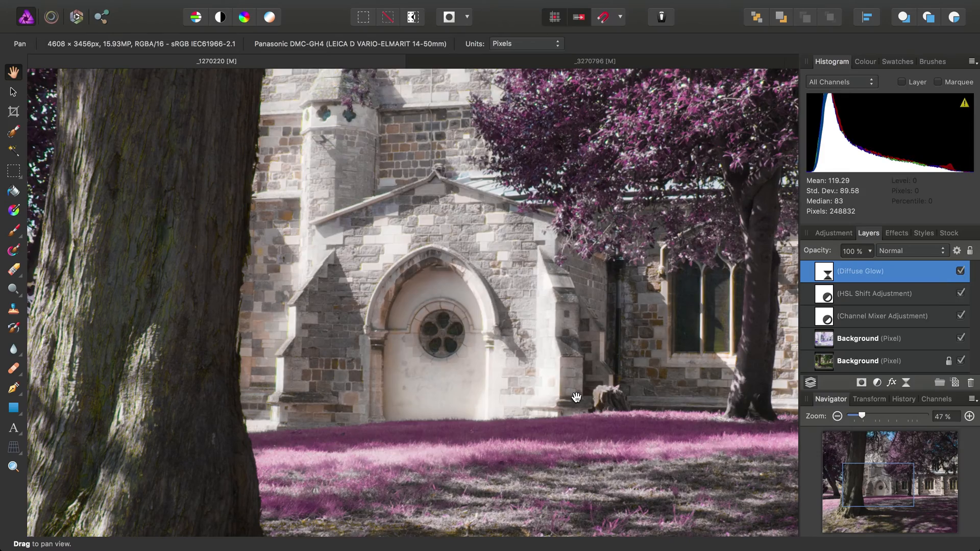
Step: Examine the glow on the tree canopy, stonework, trunk and grass, and return to the full photo
{"action": "scroll", "coordinate": [440, 377], "scroll_direction": "up", "scroll_amount": 2}
{"action": "scroll", "coordinate": [441, 378], "scroll_direction": "left", "scroll_amount": 1}
{"action": "scroll", "coordinate": [441, 378], "scroll_direction": "down", "scroll_amount": 10}
{"action": "scroll", "coordinate": [441, 378], "scroll_direction": "left", "scroll_amount": 5}
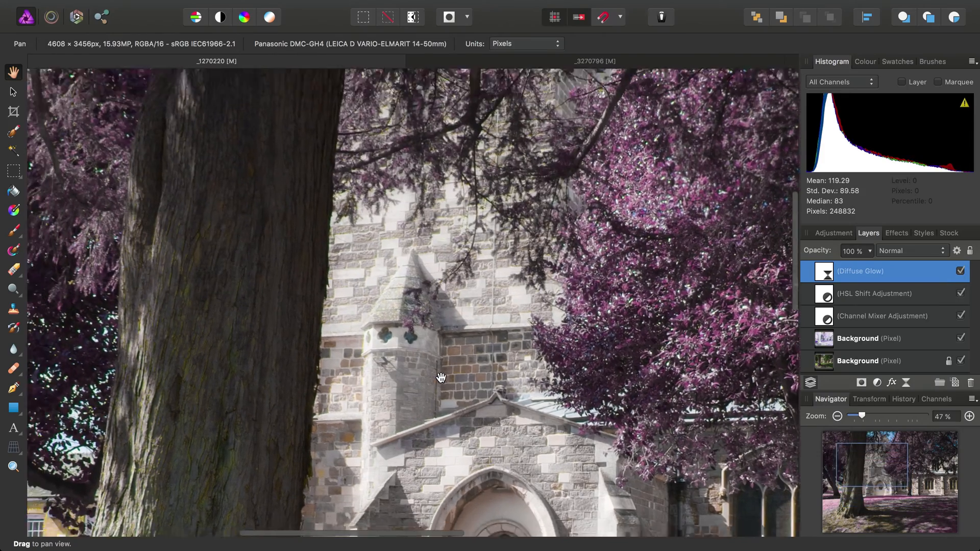
{"action": "scroll", "coordinate": [441, 378], "scroll_direction": "right", "scroll_amount": 10}
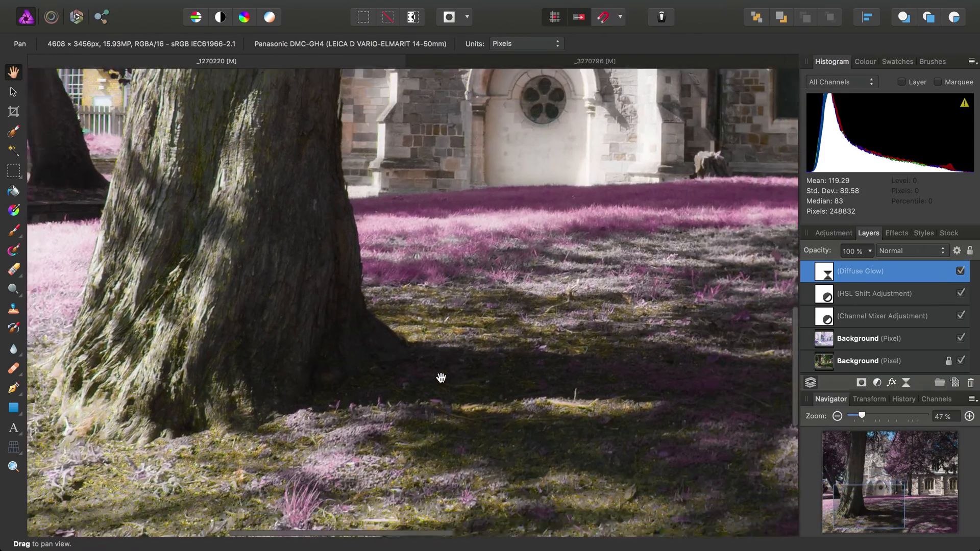
{"action": "scroll", "coordinate": [441, 377], "scroll_direction": "up", "scroll_amount": 5}
{"action": "key", "text": "super+0"}
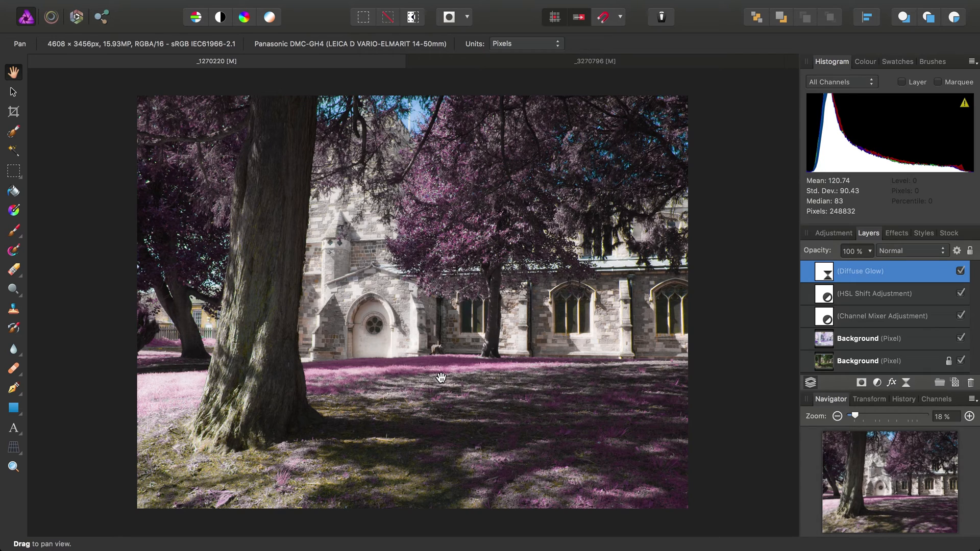
Step: Hide and show all layers above the original Background together to compare the churchyard photo before and after
{"action": "left_click", "coordinate": [897, 348], "text": "shift"}
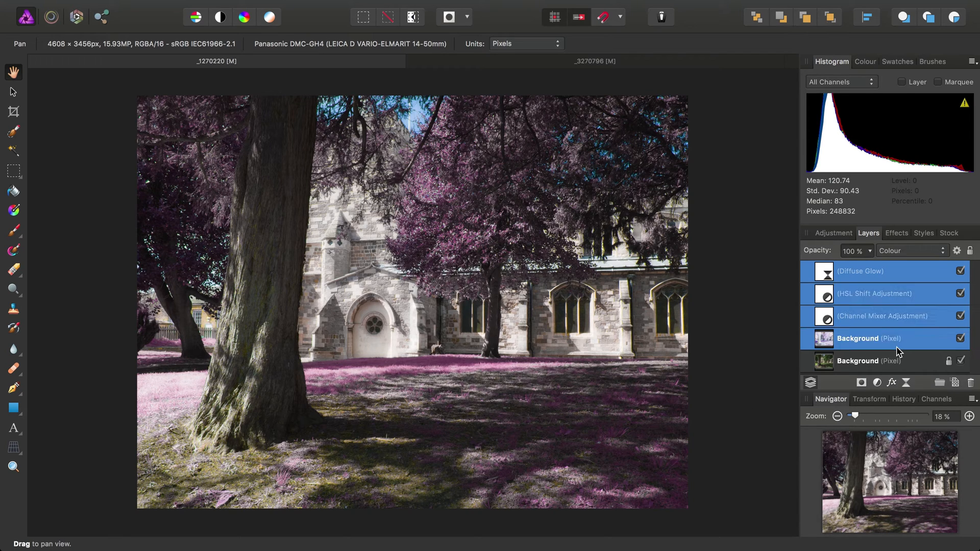
{"action": "left_click", "coordinate": [959, 275]}
{"action": "scroll", "coordinate": [369, 423], "scroll_direction": "up", "scroll_amount": 1}
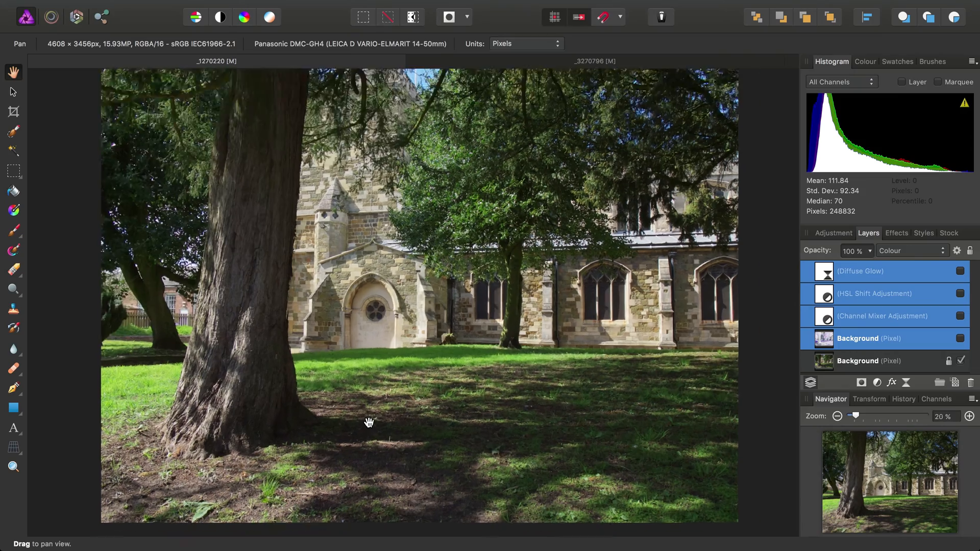
{"action": "scroll", "coordinate": [368, 422], "scroll_direction": "up", "scroll_amount": 4}
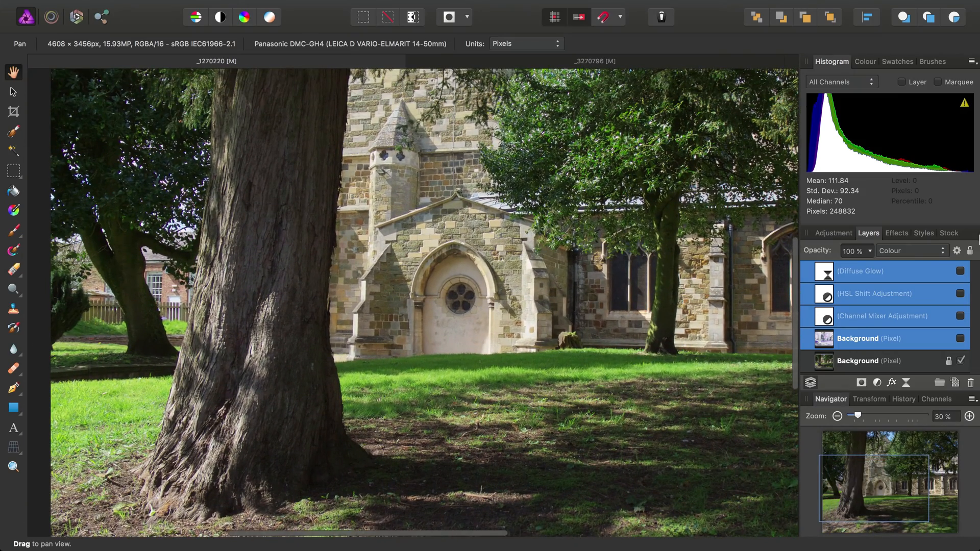
{"action": "left_click", "coordinate": [959, 273]}
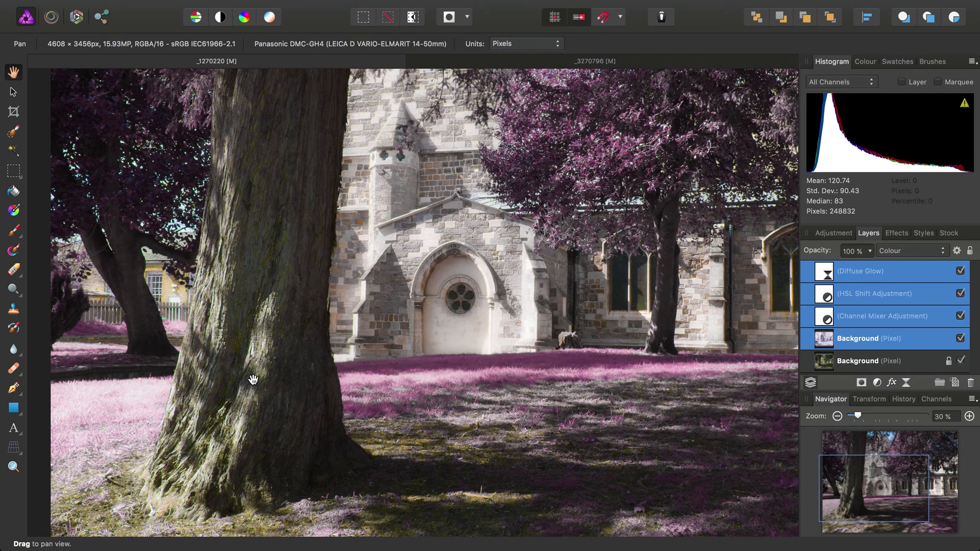
Step: Switch to the geese photo _3270796 and duplicate its Background layer
{"action": "left_click", "coordinate": [627, 65]}
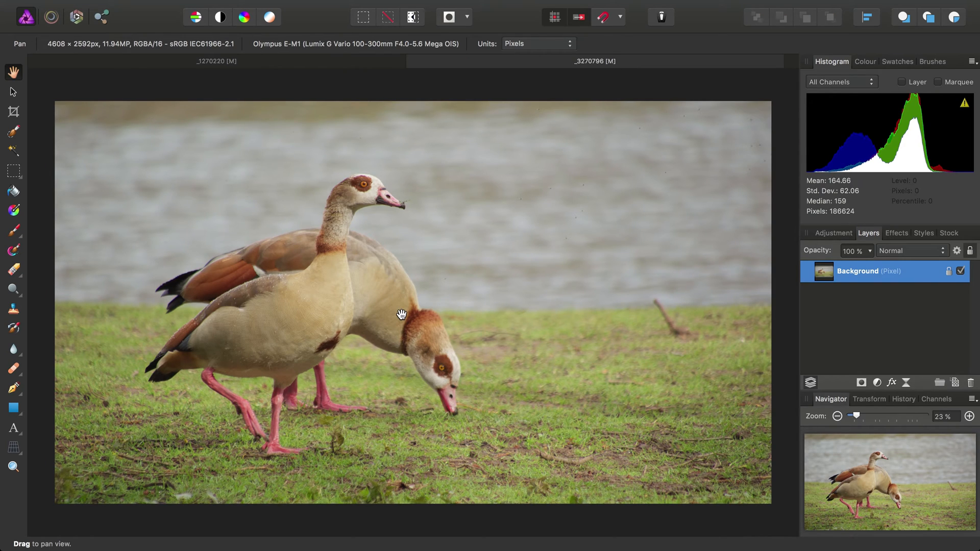
{"action": "mouse_move", "coordinate": [345, 4]}
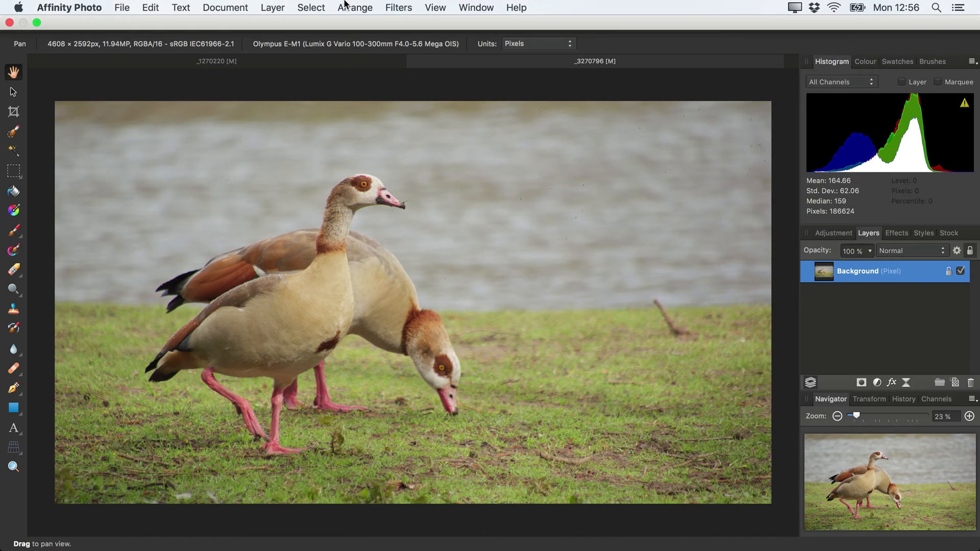
{"action": "left_click", "coordinate": [266, 7]}
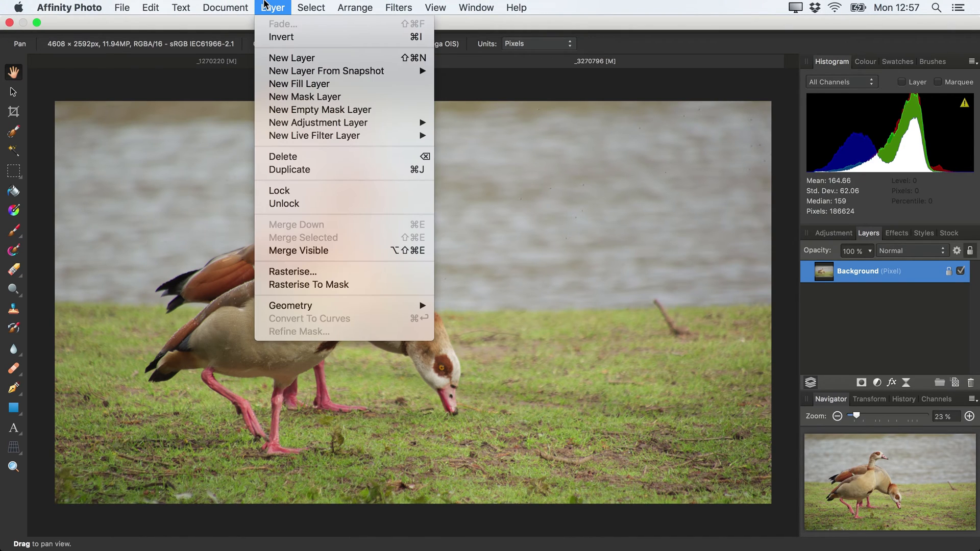
{"action": "left_click", "coordinate": [335, 169]}
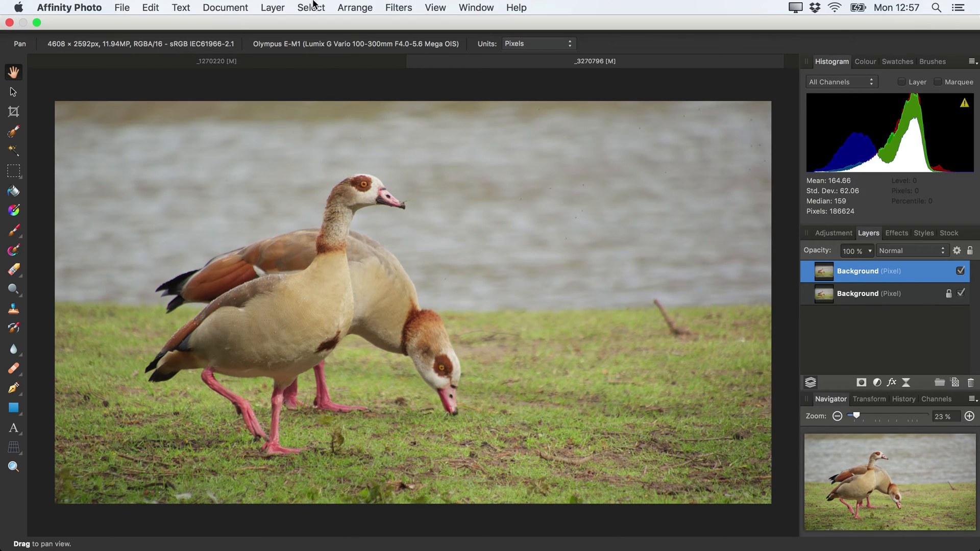
Step: Invert the duplicated Background layer of the geese photo and set its blend mode to Colour
{"action": "left_click", "coordinate": [284, 6]}
{"action": "key", "text": "Escape"}
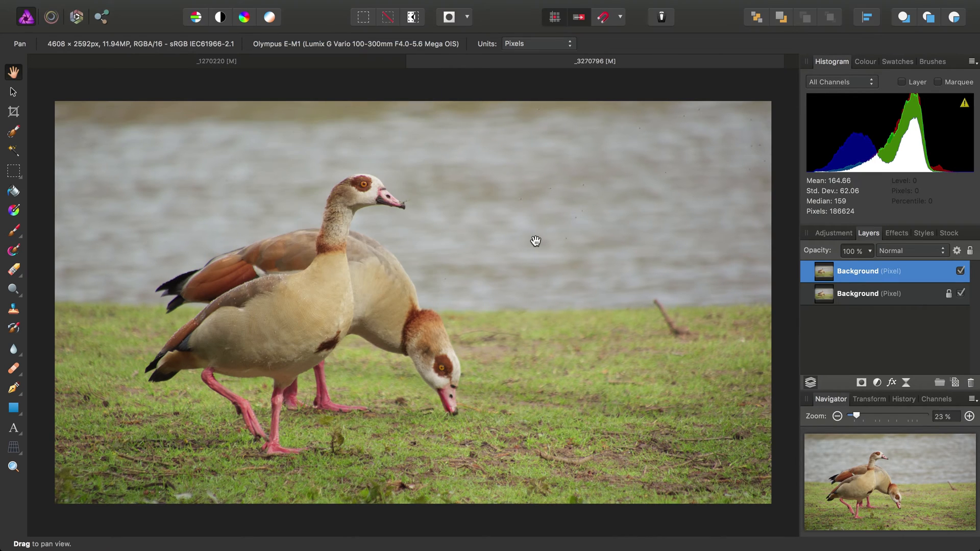
{"action": "key", "text": "super+i"}
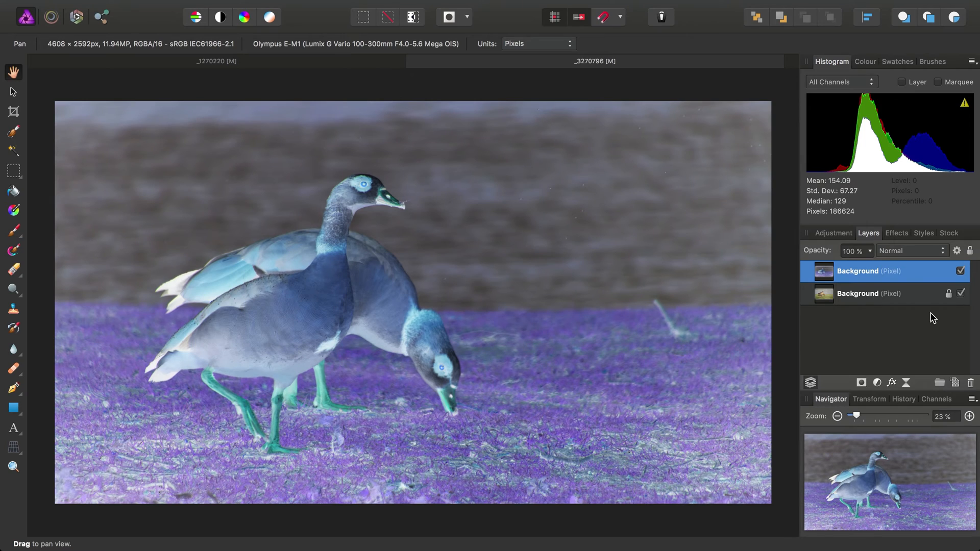
{"action": "left_click", "coordinate": [921, 252]}
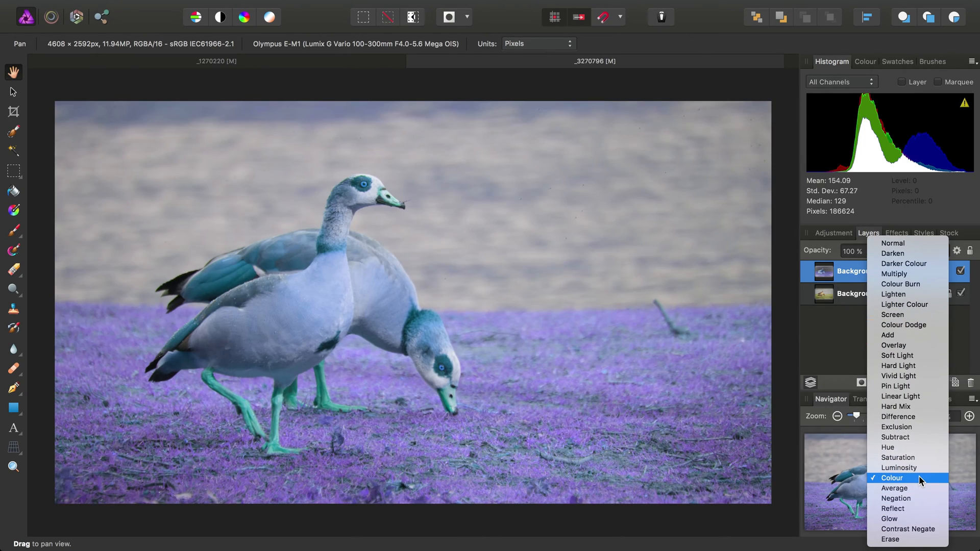
{"action": "left_click", "coordinate": [918, 478]}
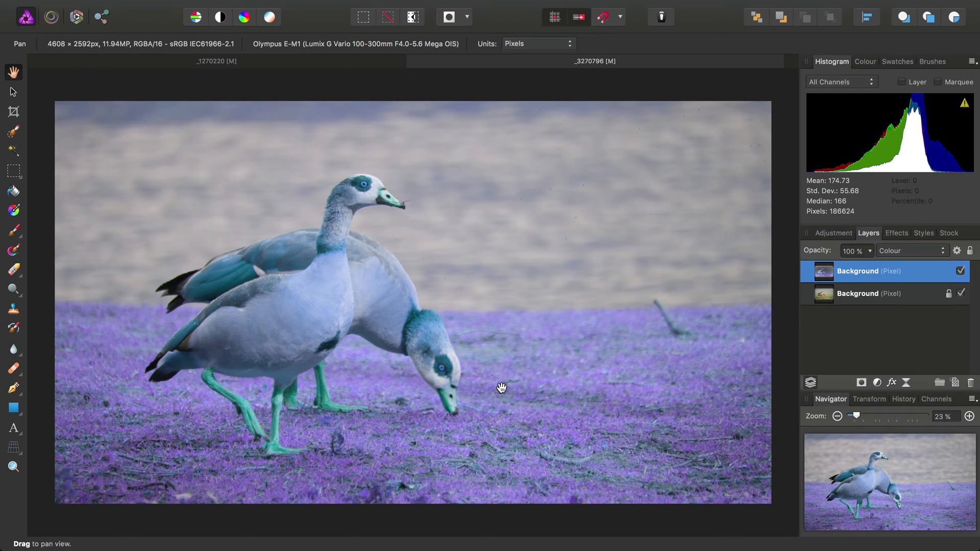
Step: Add a Channel Mixer adjustment layer above the inverted layer and move its dialog over the photo
{"action": "mouse_move", "coordinate": [240, 4]}
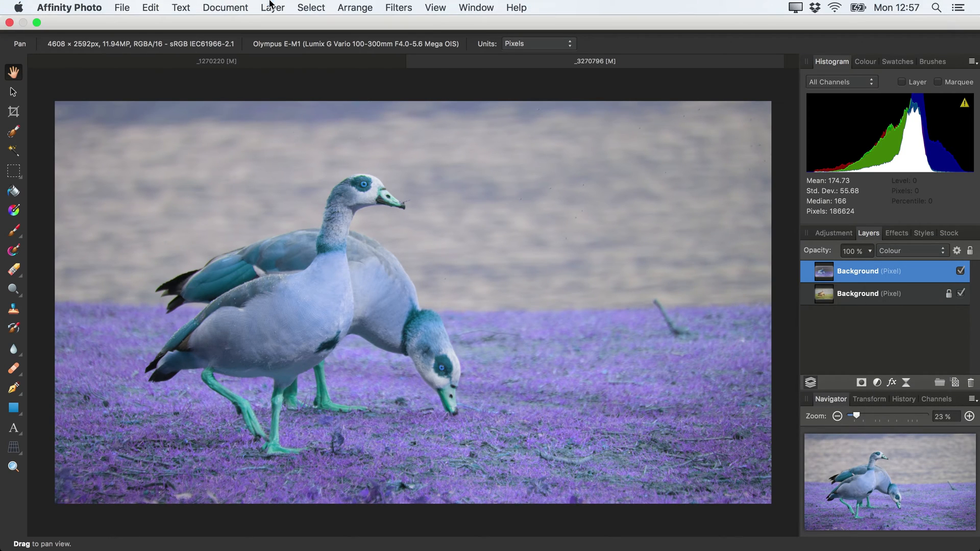
{"action": "left_click", "coordinate": [273, 7]}
{"action": "mouse_move", "coordinate": [372, 123]}
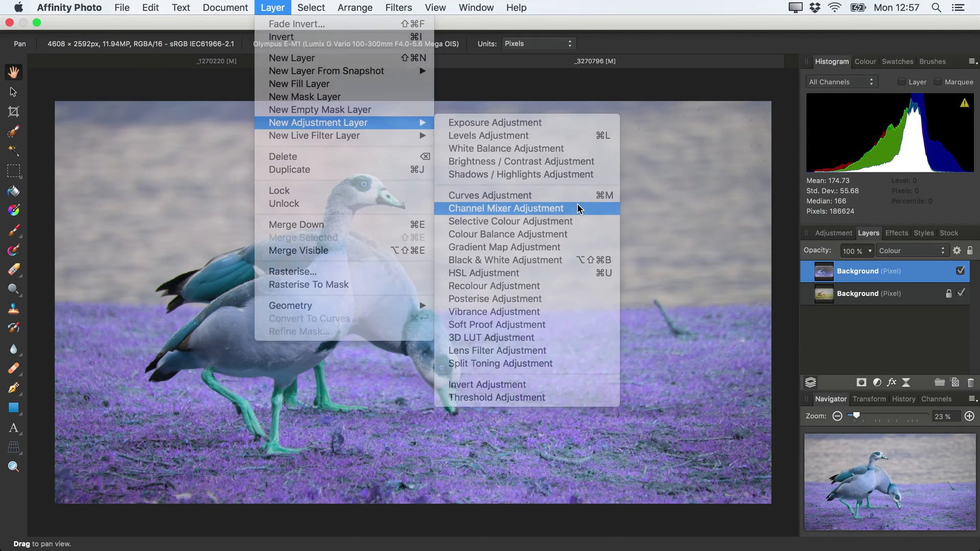
{"action": "left_click", "coordinate": [578, 208]}
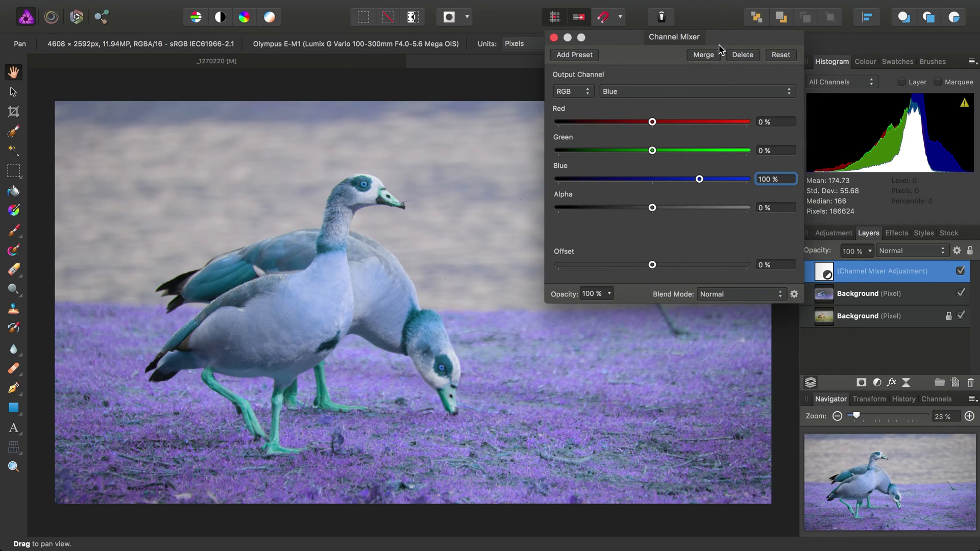
{"action": "left_click_drag", "start_coordinate": [732, 39], "coordinate": [627, 135]}
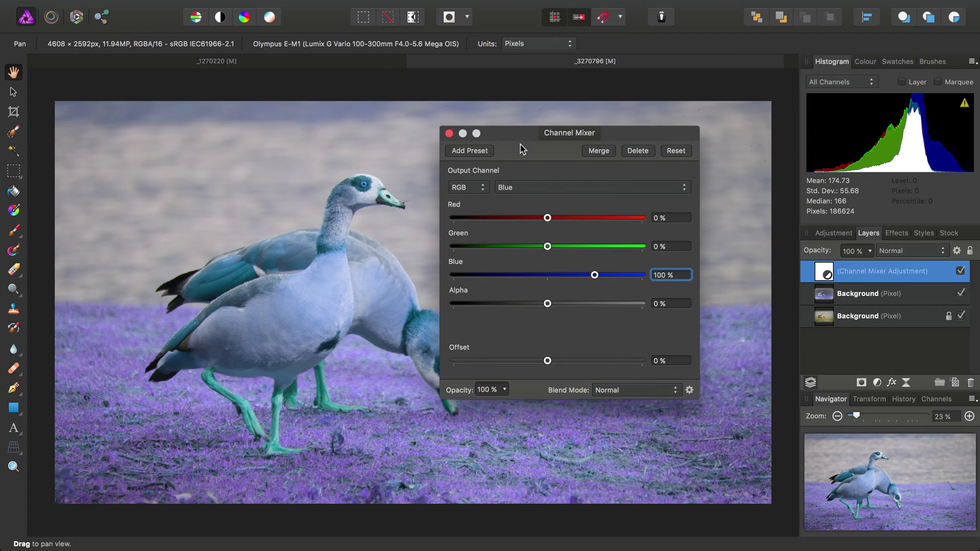
Step: For the Channel Mixer's Blue output channel, set Blue to 0 % and Red to 100 %
{"action": "left_click", "coordinate": [544, 188]}
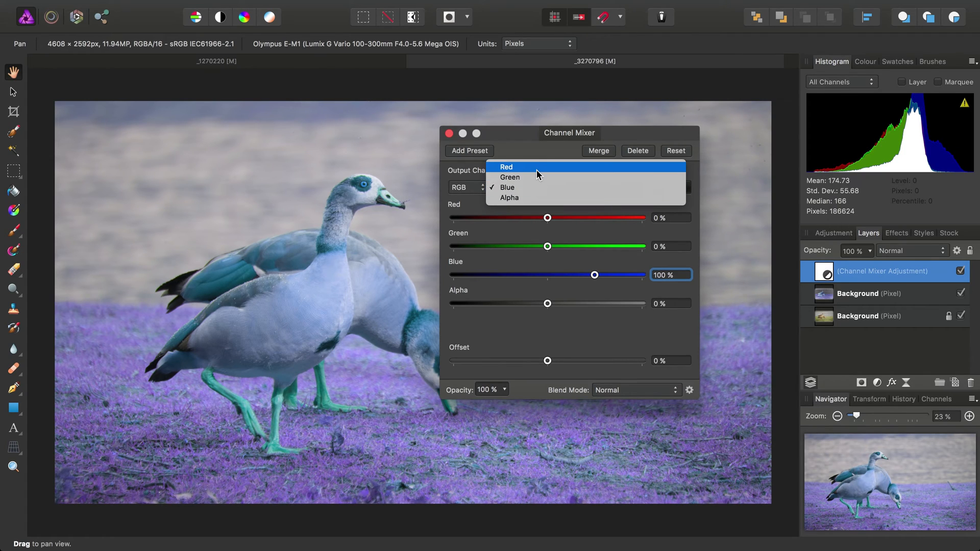
{"action": "left_click", "coordinate": [525, 187]}
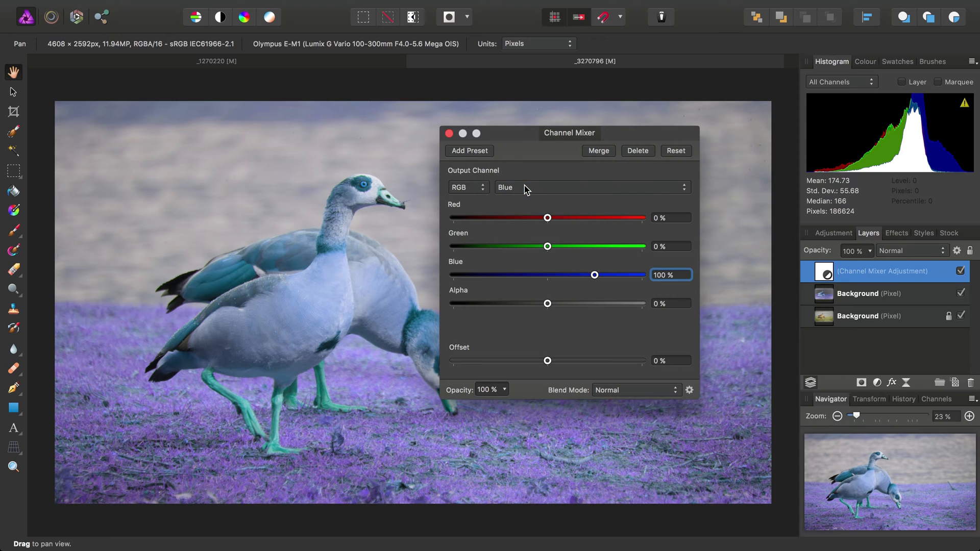
{"action": "left_click", "coordinate": [679, 275]}
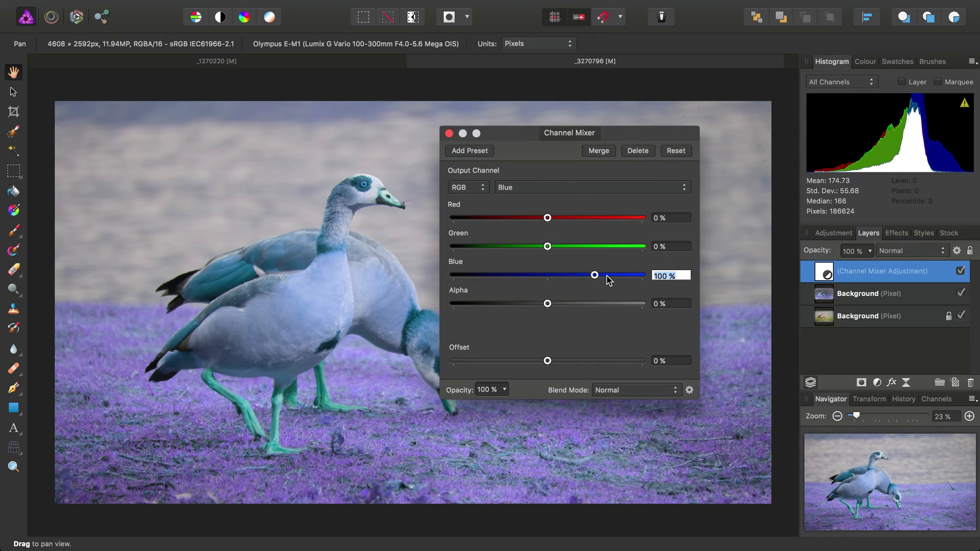
{"action": "type", "text": "0"}
{"action": "key", "text": "Return"}
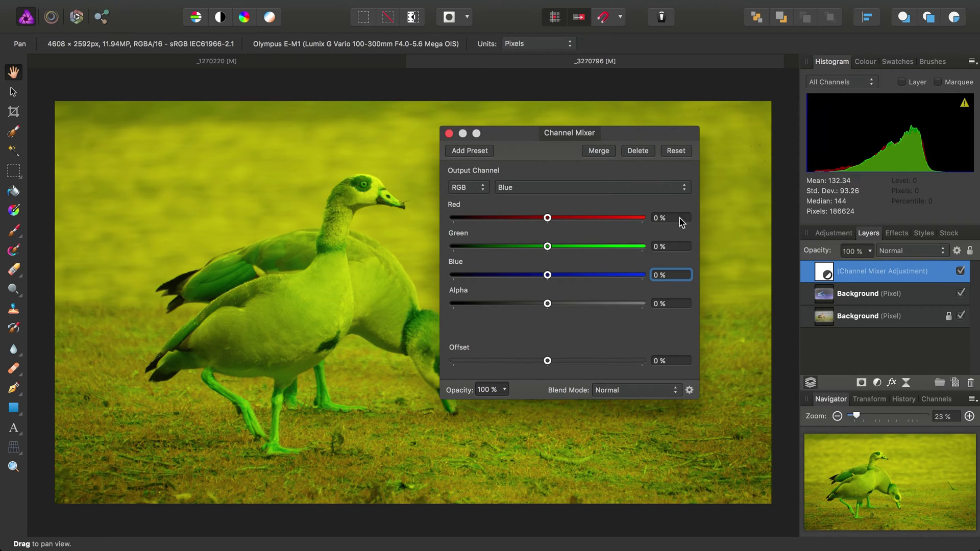
{"action": "left_click", "coordinate": [682, 219]}
{"action": "type", "text": "100"}
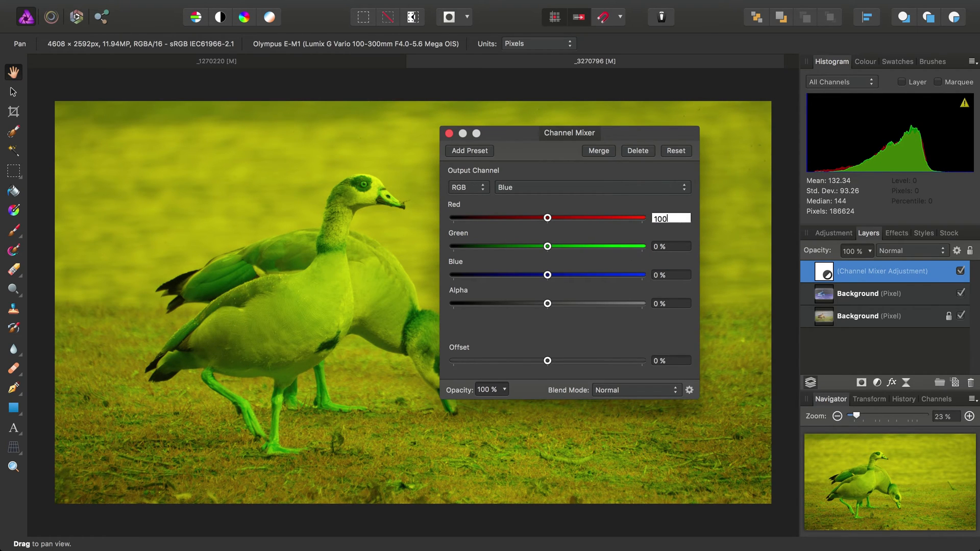
{"action": "key", "text": "Return"}
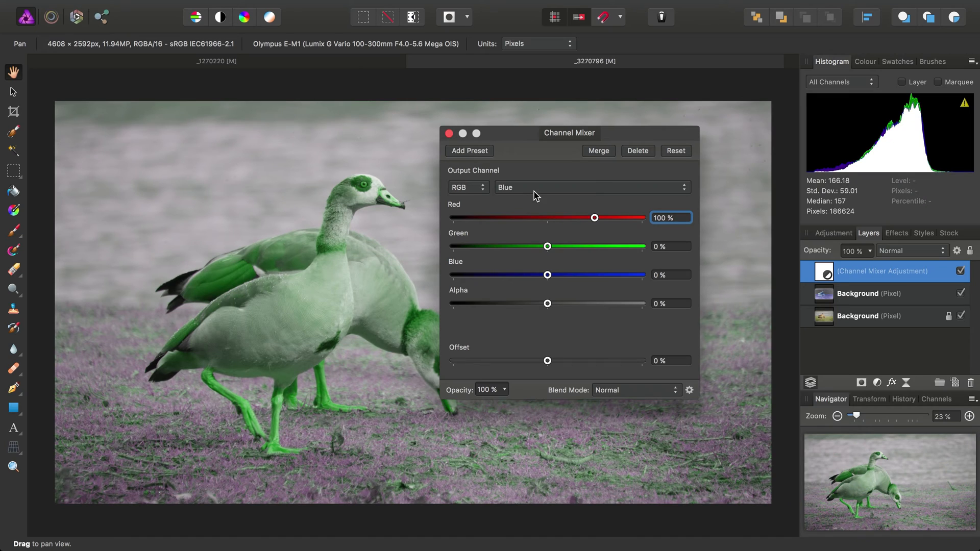
Step: For the Channel Mixer's Red output channel, set Red to 0 % and Blue to 100 %, and close the dialog
{"action": "left_click", "coordinate": [536, 188]}
{"action": "left_click", "coordinate": [541, 167]}
{"action": "left_click", "coordinate": [673, 218]}
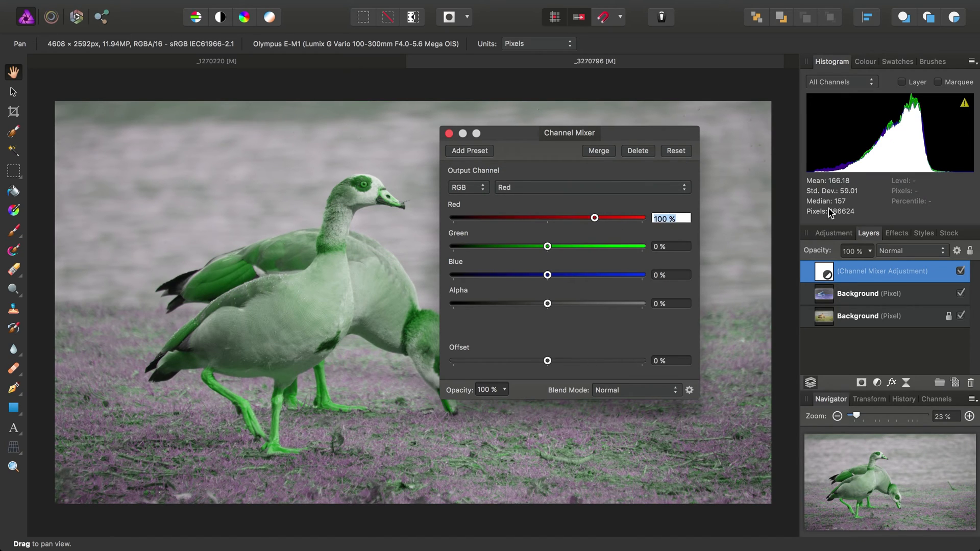
{"action": "type", "text": "0"}
{"action": "key", "text": "Return"}
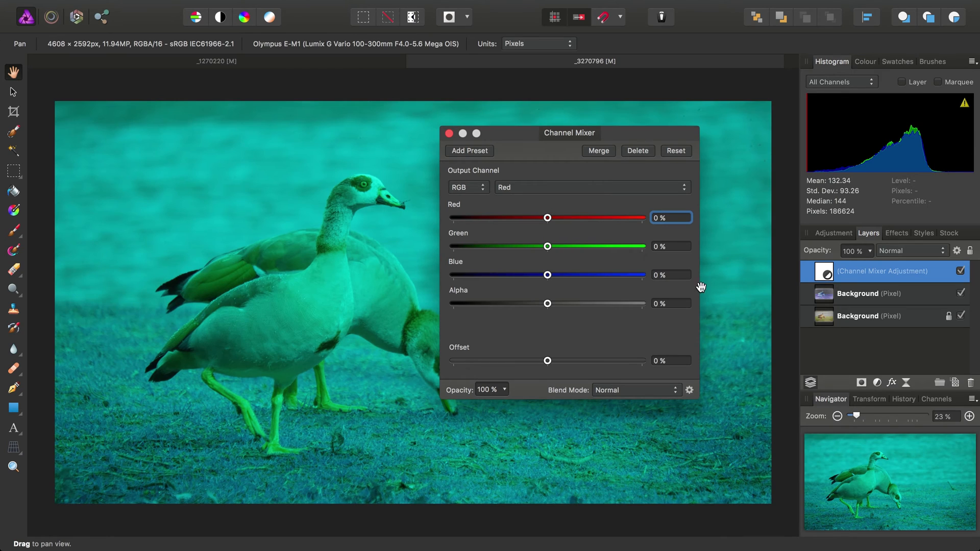
{"action": "left_click", "coordinate": [671, 275]}
{"action": "type", "text": "10"}
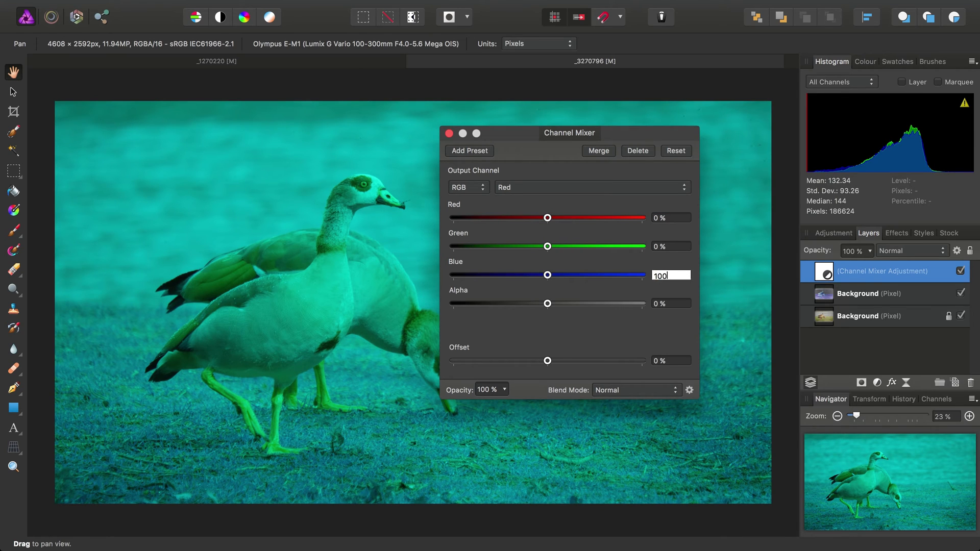
{"action": "type", "text": "0"}
{"action": "key", "text": "Return"}
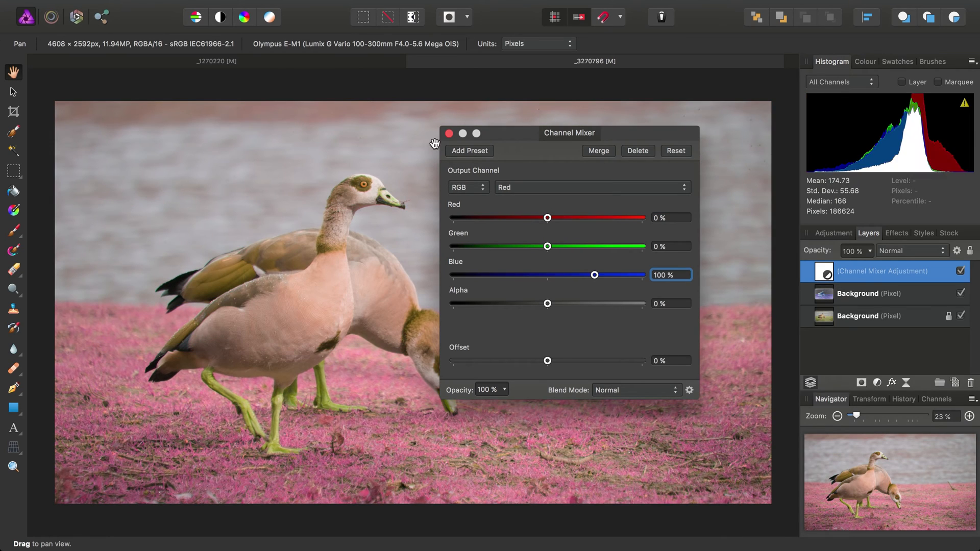
{"action": "left_click", "coordinate": [449, 133]}
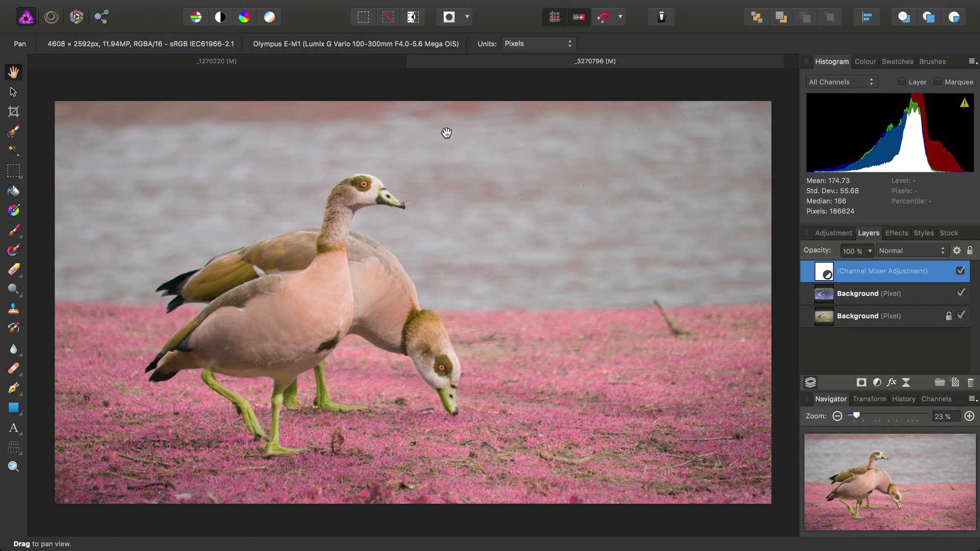
Step: Add an HSL adjustment layer above the Channel Mixer and set the Reds' saturation shift to -80 %
{"action": "left_click", "coordinate": [273, 7]}
{"action": "mouse_move", "coordinate": [342, 123]}
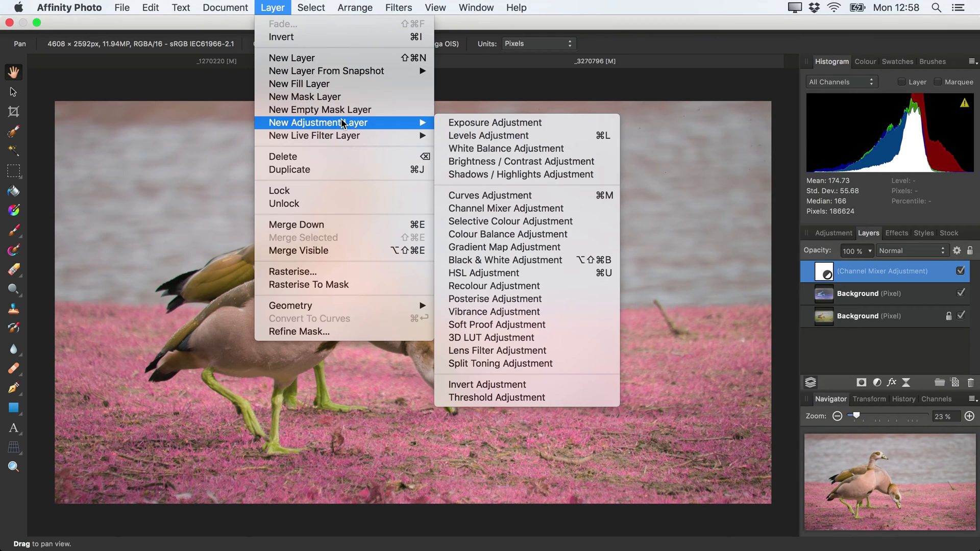
{"action": "left_click", "coordinate": [565, 274]}
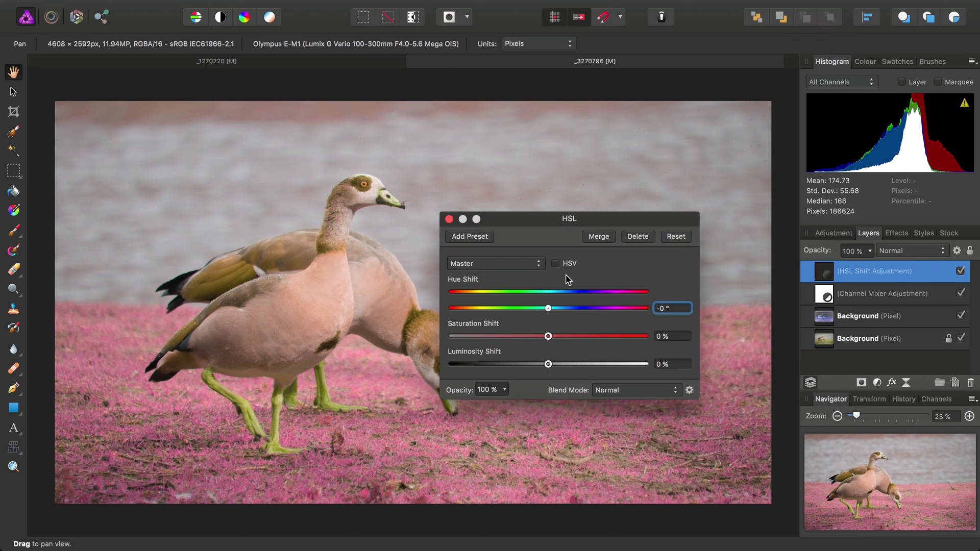
{"action": "left_click", "coordinate": [536, 263]}
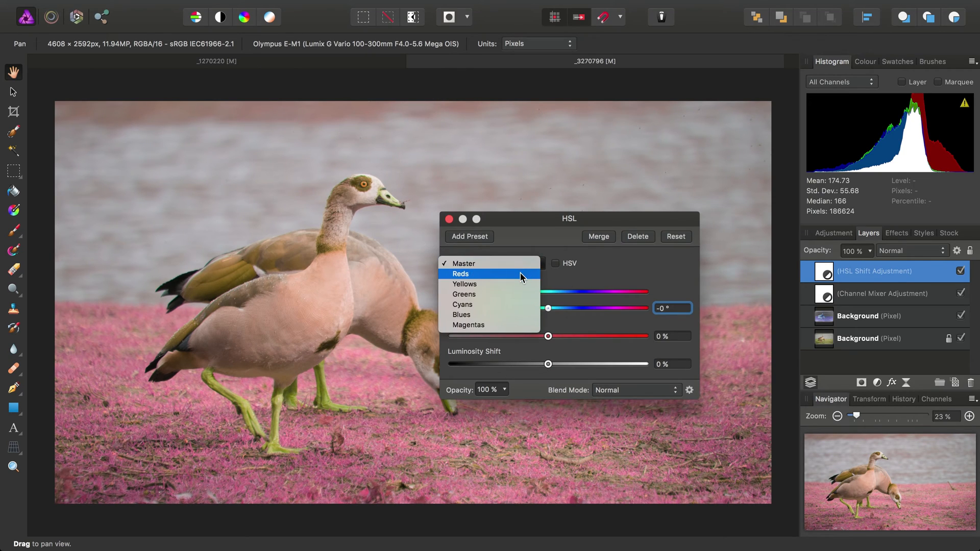
{"action": "left_click", "coordinate": [519, 274]}
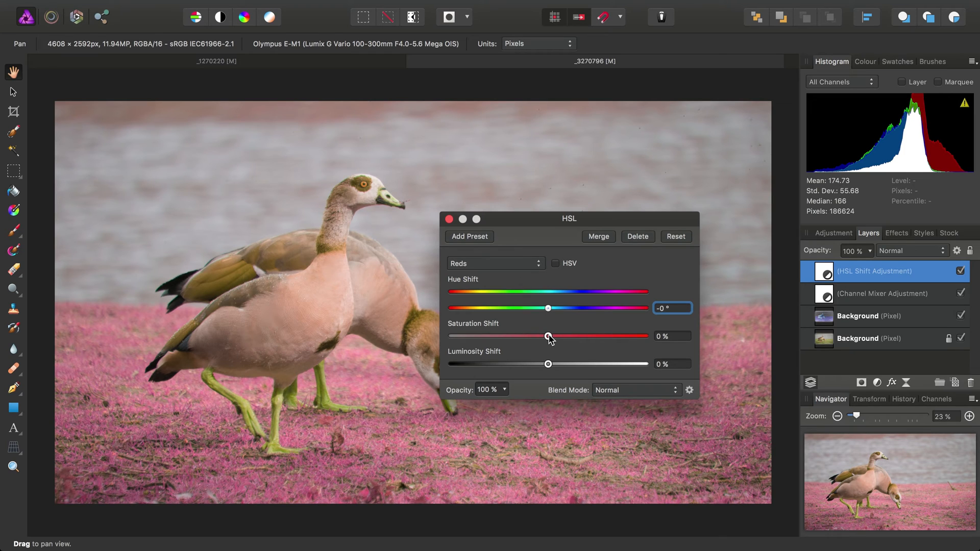
{"action": "left_click_drag", "start_coordinate": [546, 336], "coordinate": [473, 341]}
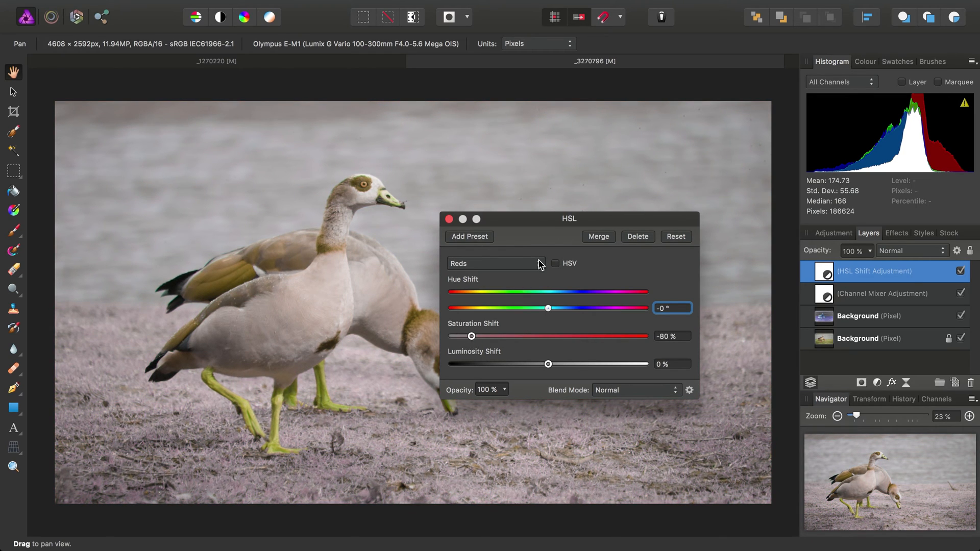
Step: Move the HSL dialog clear of the geese and set the Yellows' saturation shift to 11 %
{"action": "left_click_drag", "start_coordinate": [548, 223], "coordinate": [679, 115]}
{"action": "left_click", "coordinate": [647, 158]}
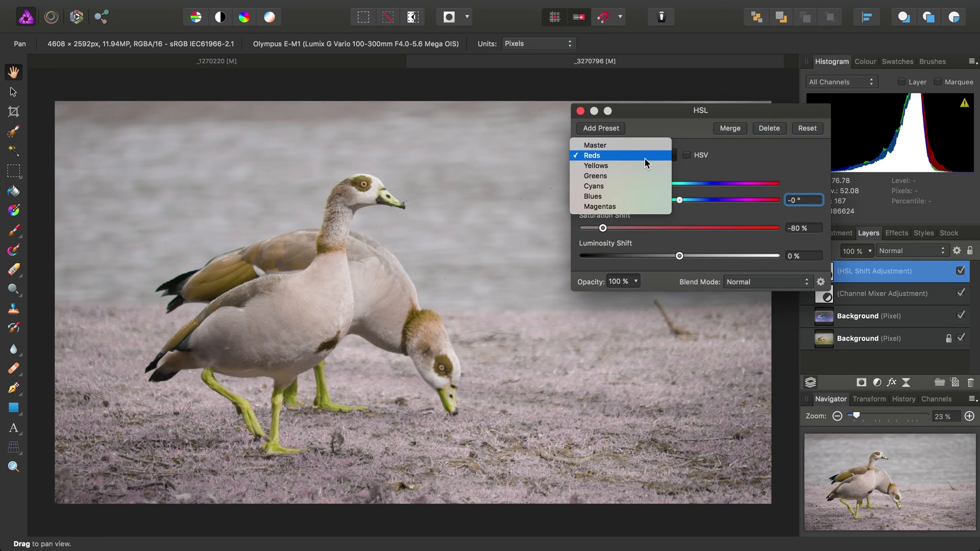
{"action": "left_click", "coordinate": [641, 165]}
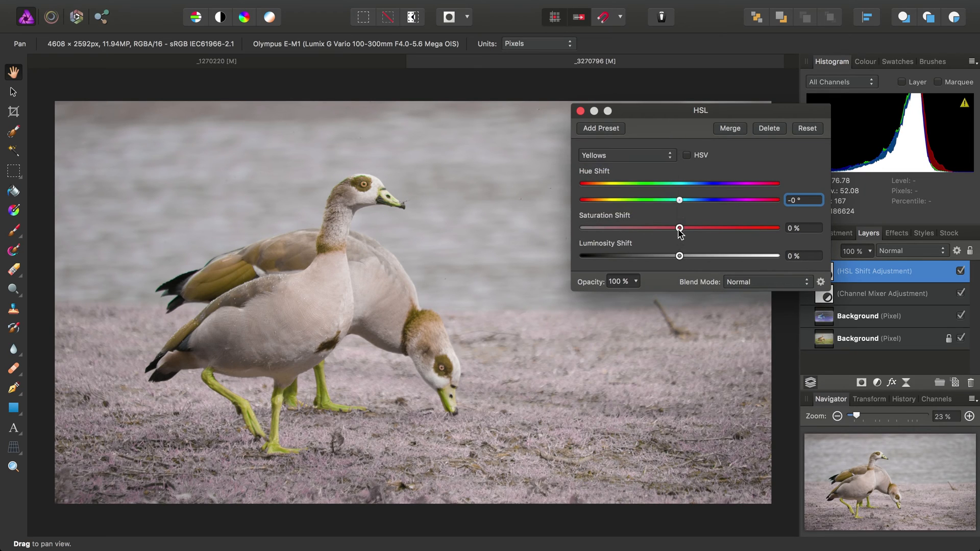
{"action": "left_click_drag", "start_coordinate": [680, 232], "coordinate": [717, 231]}
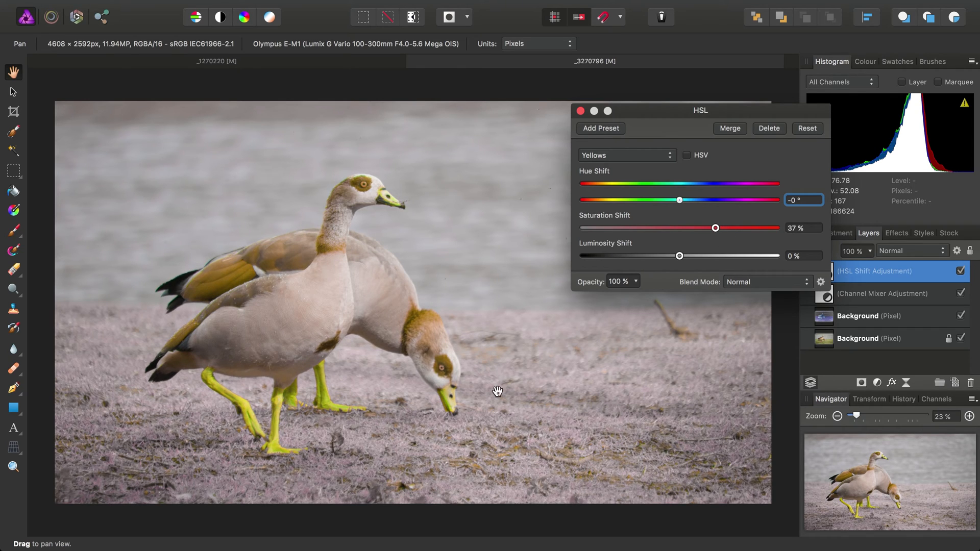
{"action": "scroll", "coordinate": [210, 479], "scroll_direction": "up", "scroll_amount": 2}
{"action": "scroll", "coordinate": [210, 479], "scroll_direction": "up", "scroll_amount": 1}
{"action": "scroll", "coordinate": [317, 374], "scroll_direction": "up", "scroll_amount": 1}
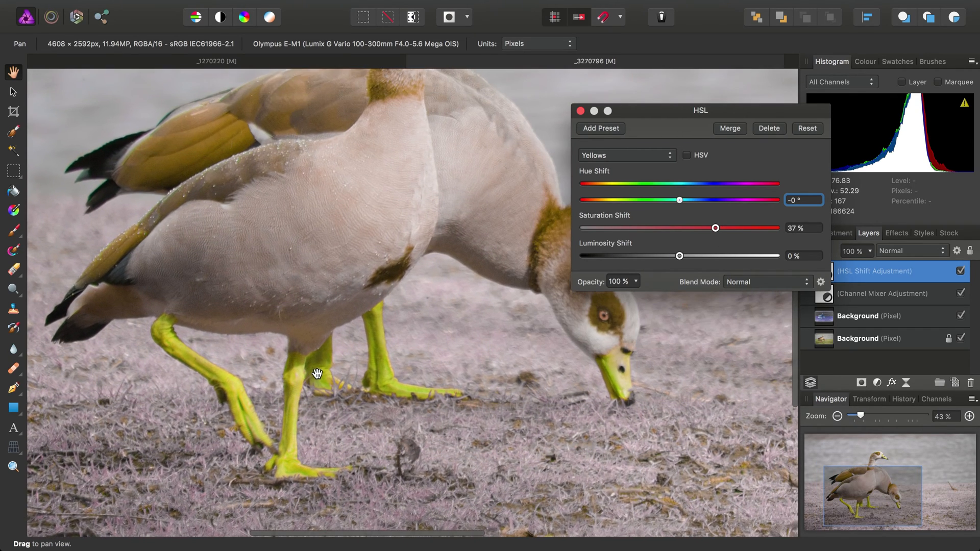
{"action": "mouse_move", "coordinate": [707, 229]}
{"action": "left_mouse_down"}
{"action": "mouse_move", "coordinate": [665, 231]}
{"action": "mouse_move", "coordinate": [690, 232]}
{"action": "left_mouse_up"}
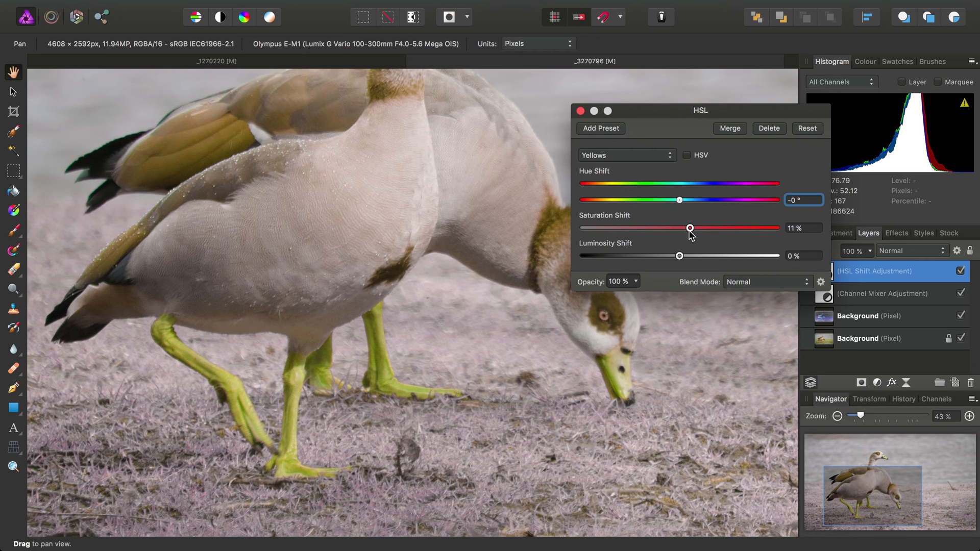
Step: Set the Yellows' hue shift to 24.8° in the HSL adjustment and close its dialog
{"action": "scroll", "coordinate": [343, 388], "scroll_direction": "up", "scroll_amount": 5}
{"action": "scroll", "coordinate": [343, 388], "scroll_direction": "right", "scroll_amount": 5}
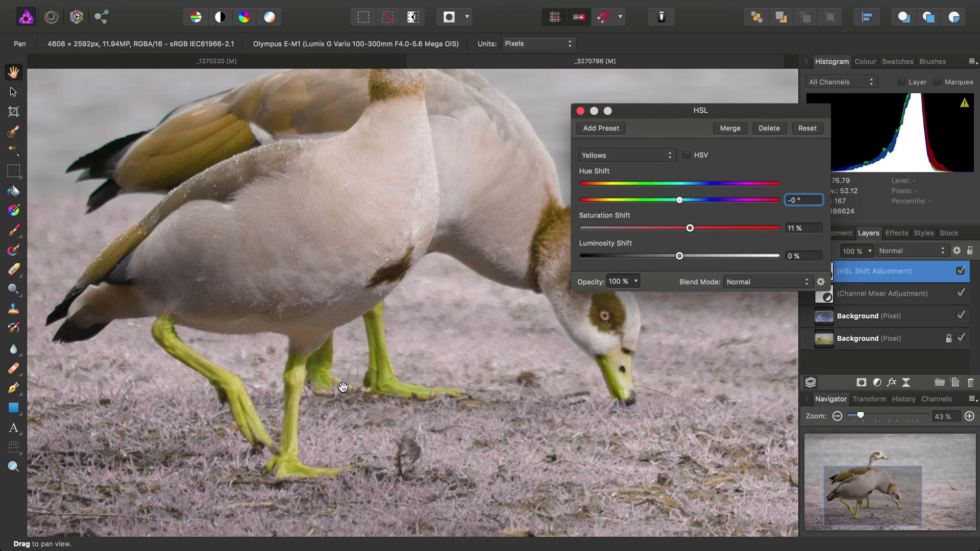
{"action": "scroll", "coordinate": [343, 387], "scroll_direction": "down", "scroll_amount": 3}
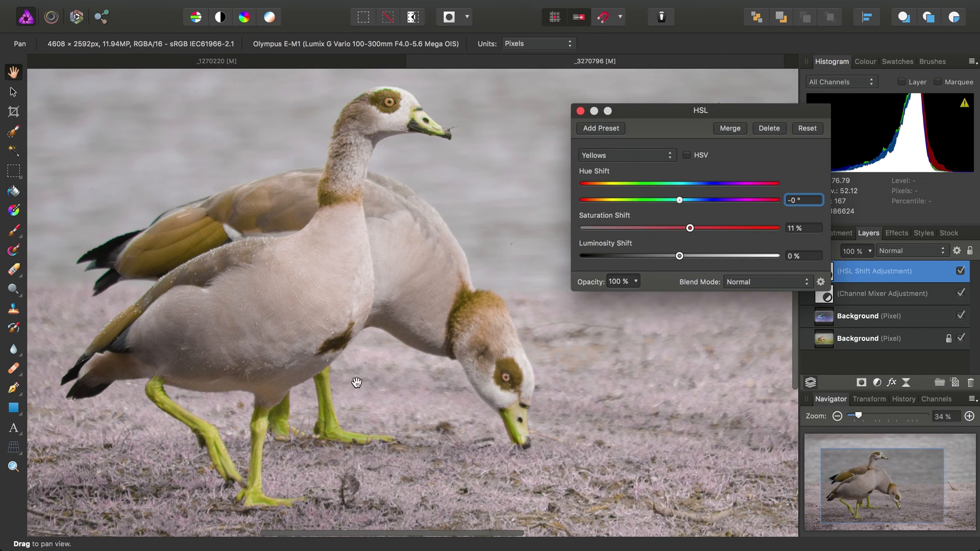
{"action": "left_click_drag", "start_coordinate": [684, 203], "coordinate": [697, 211]}
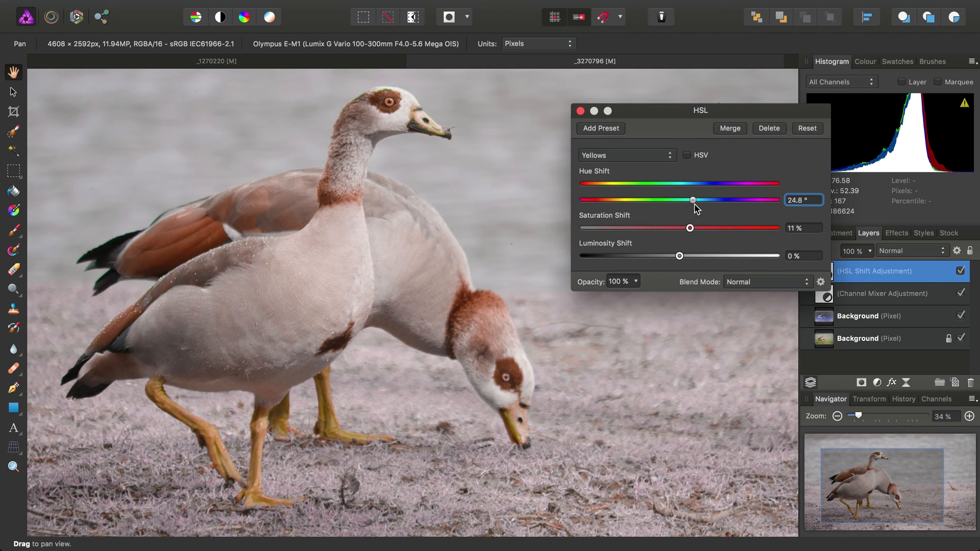
{"action": "scroll", "coordinate": [439, 309], "scroll_direction": "down", "scroll_amount": 3}
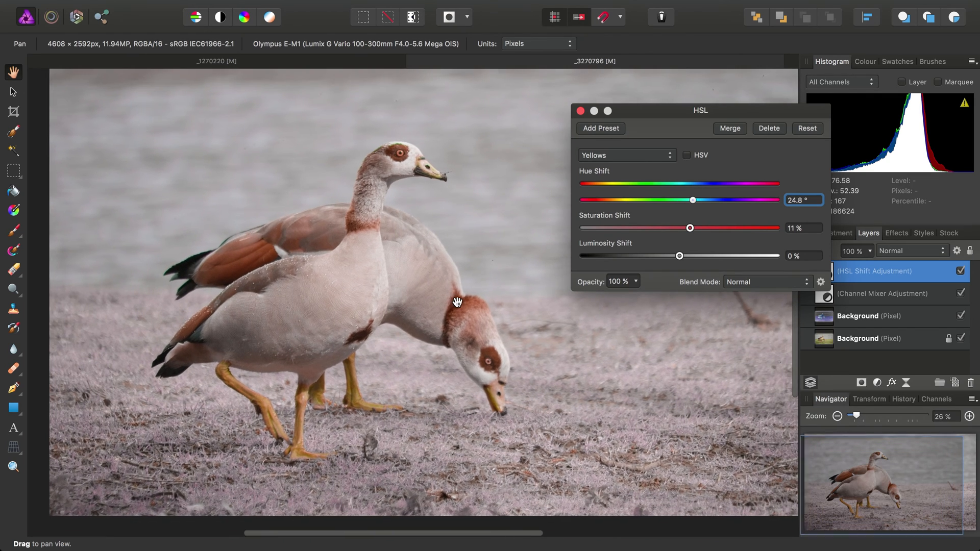
{"action": "scroll", "coordinate": [456, 302], "scroll_direction": "right", "scroll_amount": 3}
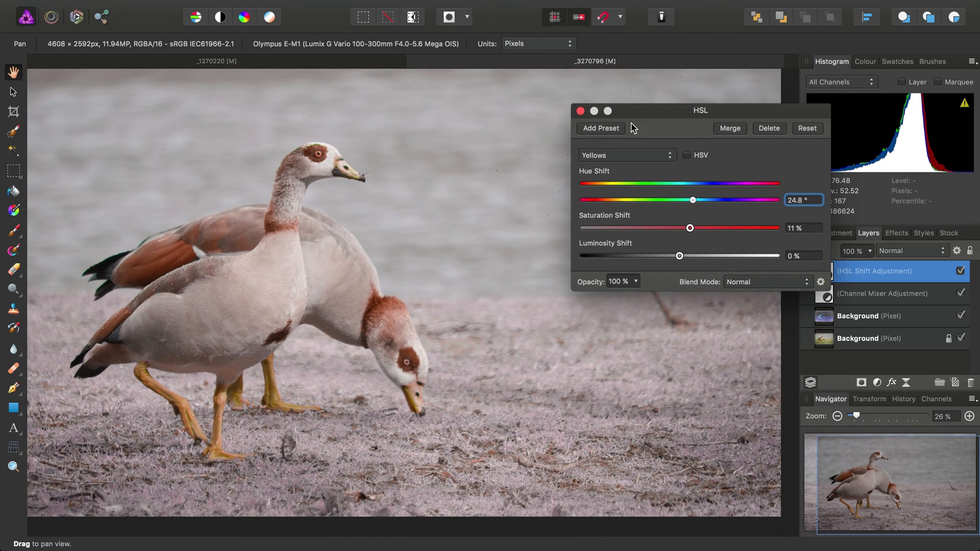
{"action": "left_click", "coordinate": [580, 110]}
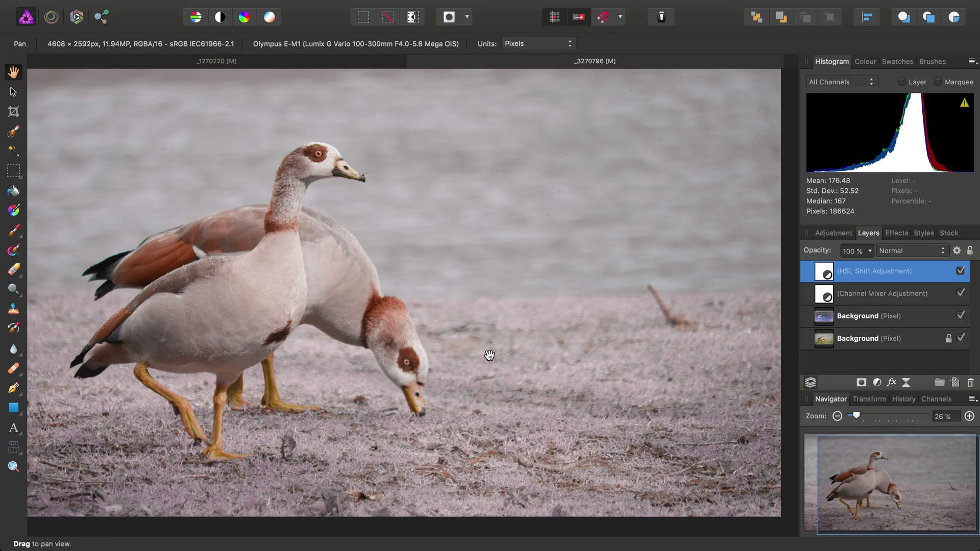
Step: Add a live Diffuse Glow filter layer and move it out of the HSL adjustment to the top of the layer stack
{"action": "scroll", "coordinate": [386, 386], "scroll_direction": "left", "scroll_amount": 3}
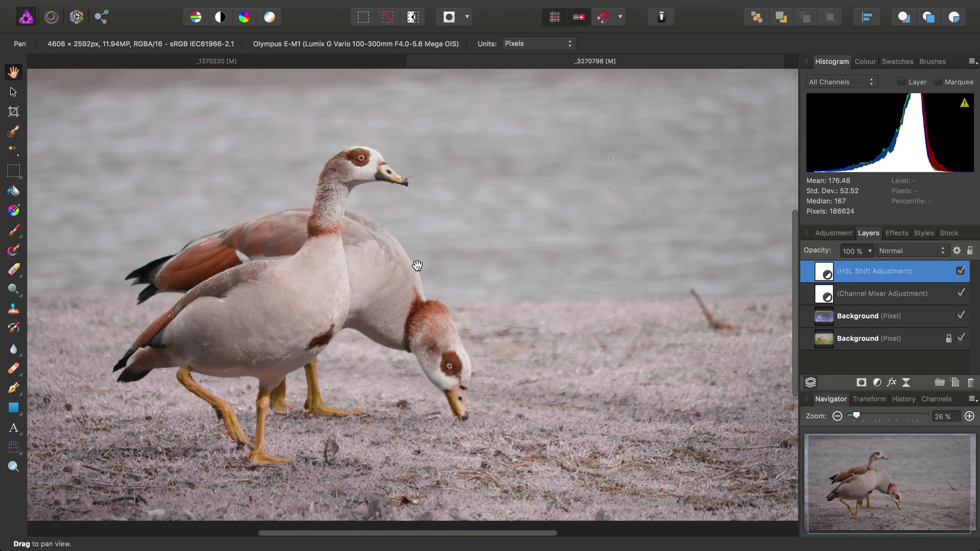
{"action": "mouse_move", "coordinate": [231, 4]}
{"action": "left_click", "coordinate": [266, 6]}
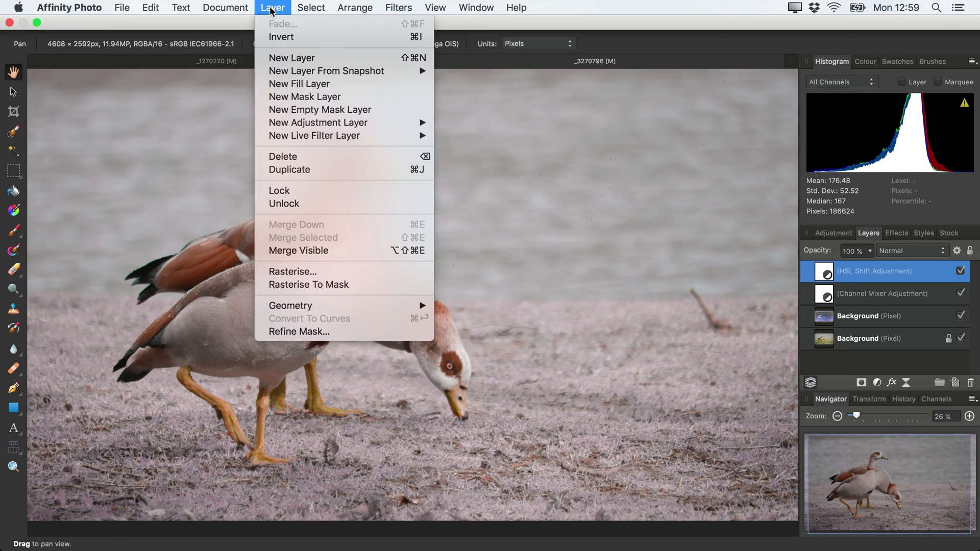
{"action": "mouse_move", "coordinate": [377, 136]}
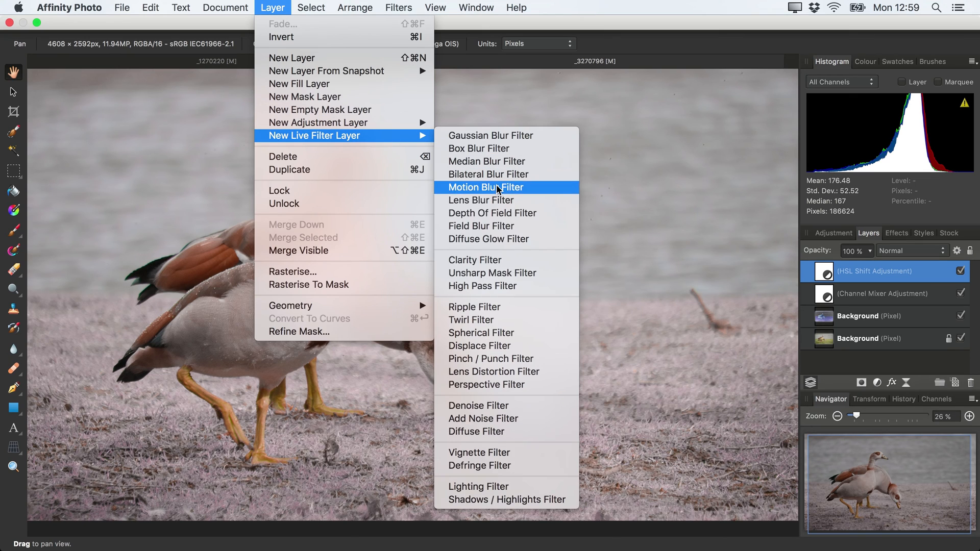
{"action": "left_click", "coordinate": [549, 239]}
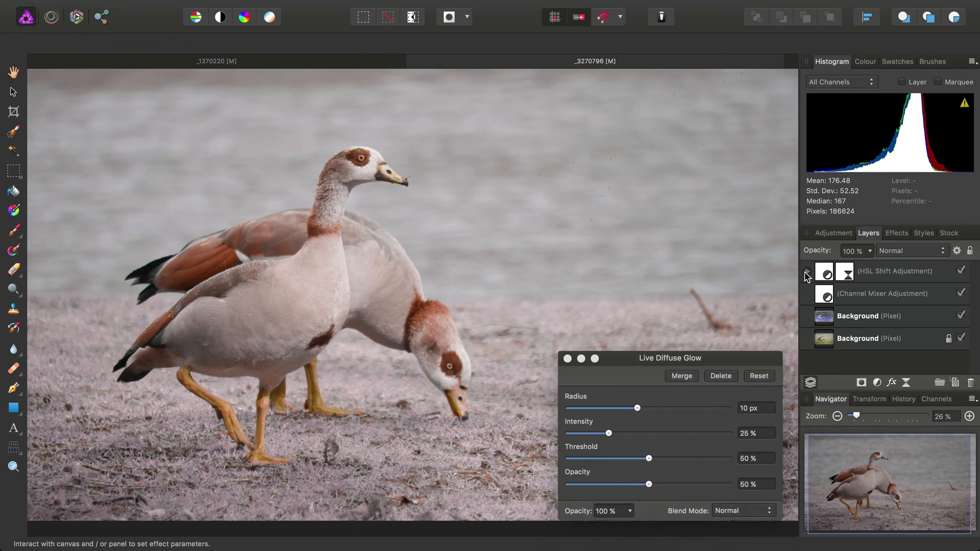
{"action": "left_click", "coordinate": [807, 271]}
{"action": "left_click", "coordinate": [843, 293]}
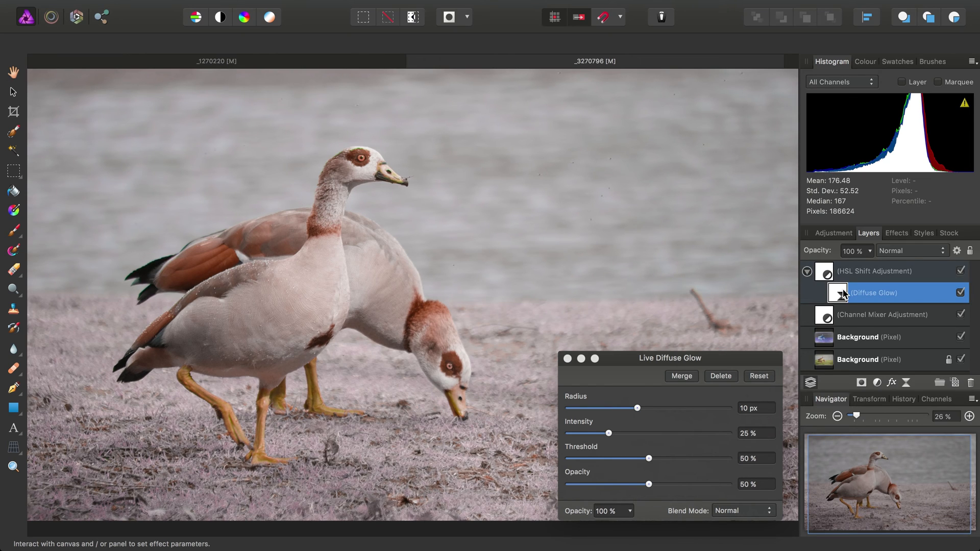
{"action": "left_click_drag", "start_coordinate": [843, 294], "coordinate": [836, 268]}
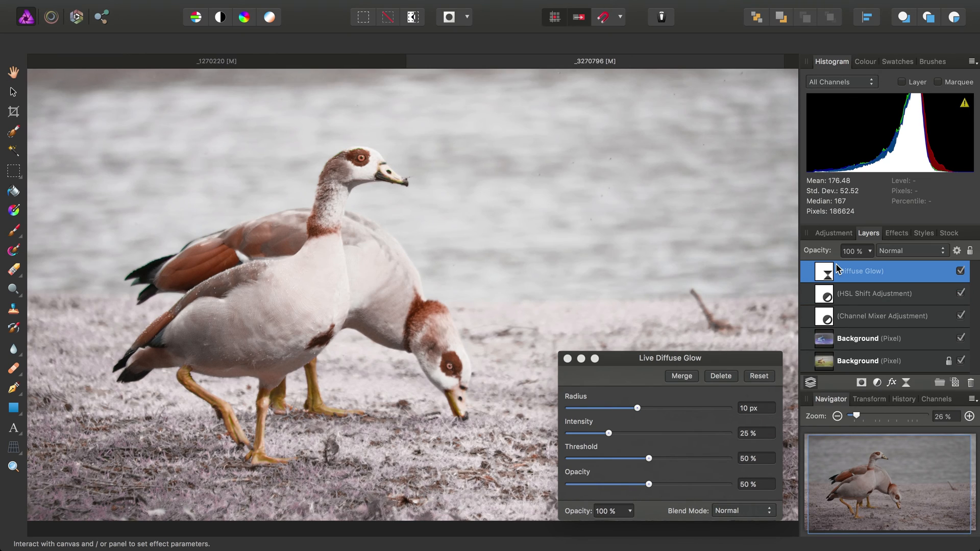
Step: Set the Diffuse Glow to a radius of 58.1 px, intensity of 9 % and opacity of 100 %, and close its dialog
{"action": "left_click_drag", "start_coordinate": [637, 408], "coordinate": [713, 415]}
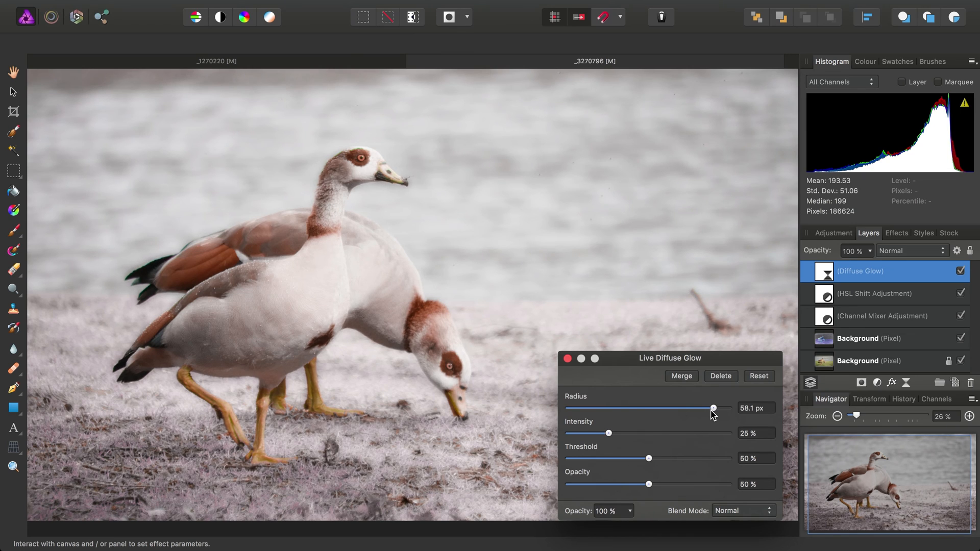
{"action": "left_click_drag", "start_coordinate": [595, 434], "coordinate": [576, 435]}
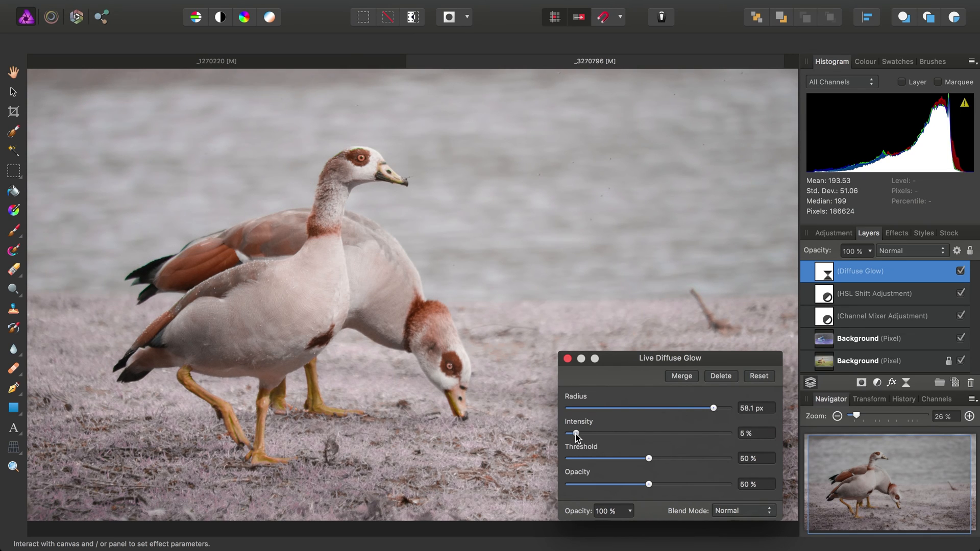
{"action": "left_click_drag", "start_coordinate": [575, 433], "coordinate": [582, 435]}
{"action": "left_click_drag", "start_coordinate": [684, 485], "coordinate": [743, 492]}
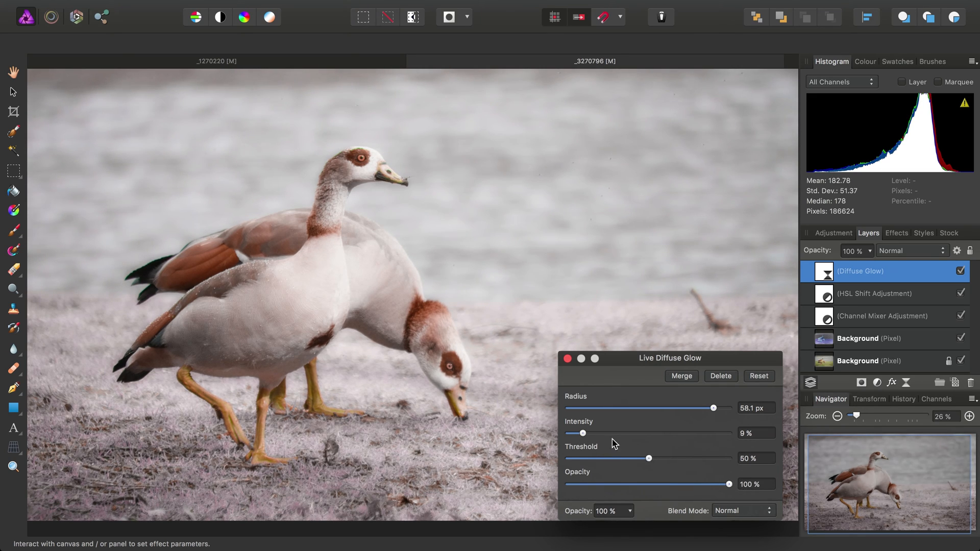
{"action": "left_click_drag", "start_coordinate": [618, 361], "coordinate": [615, 240]}
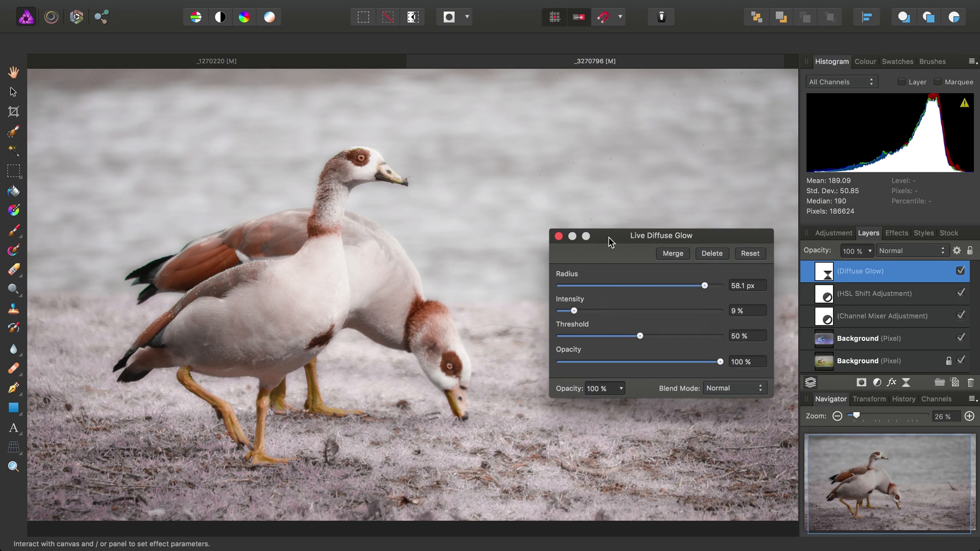
{"action": "left_click", "coordinate": [566, 235]}
{"action": "key", "text": "super+0"}
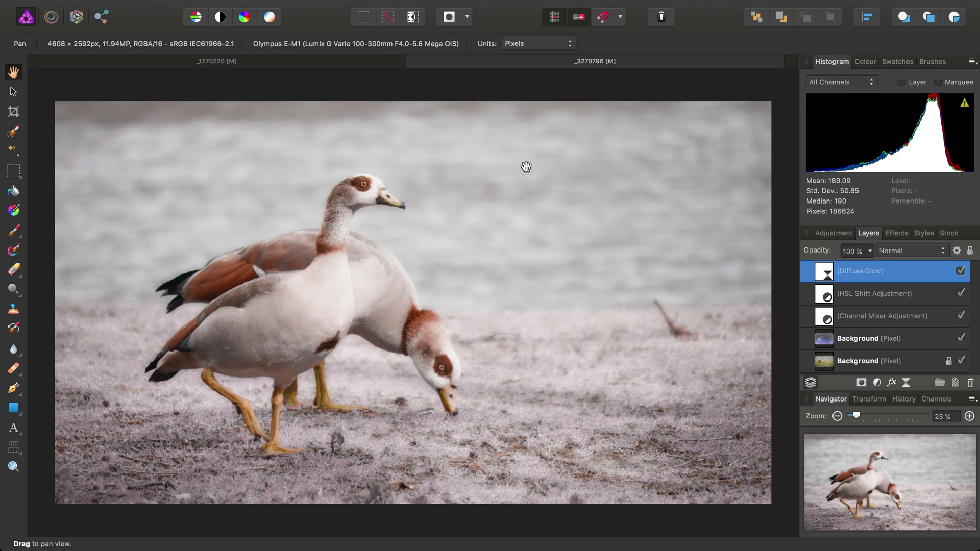
Step: Compare the geese photo before and after by hiding and restoring the four layers above the original Background
{"action": "left_click", "coordinate": [901, 344], "text": "shift"}
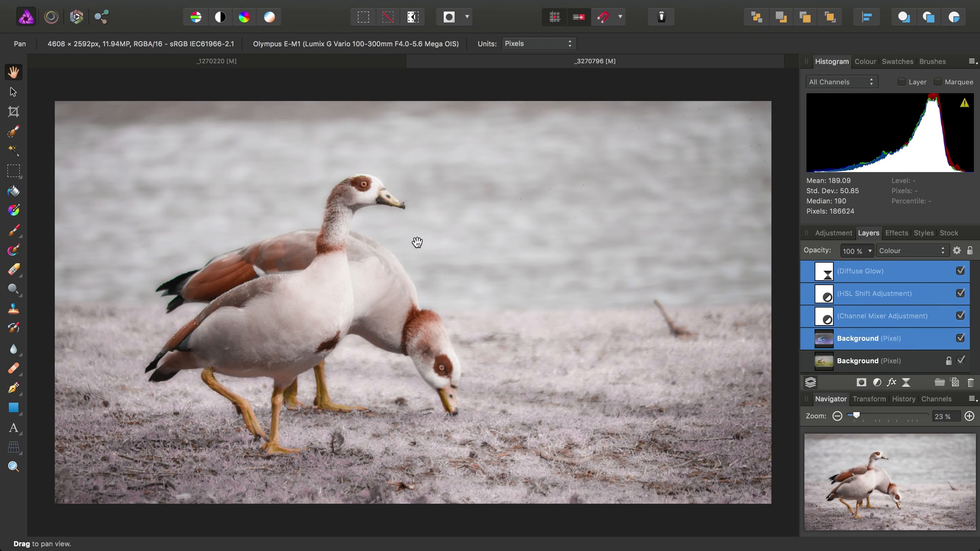
{"action": "left_click", "coordinate": [960, 271]}
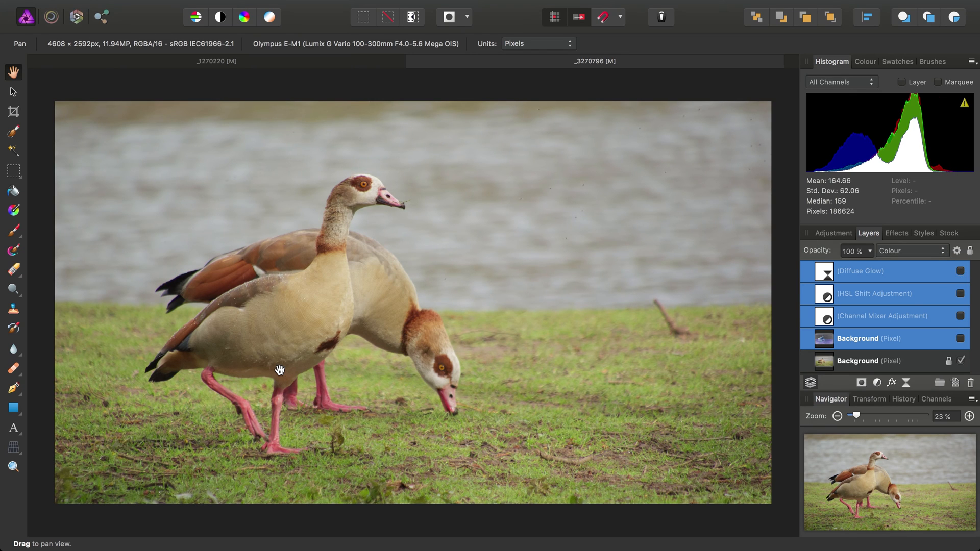
{"action": "scroll", "coordinate": [279, 370], "scroll_direction": "up", "scroll_amount": 5}
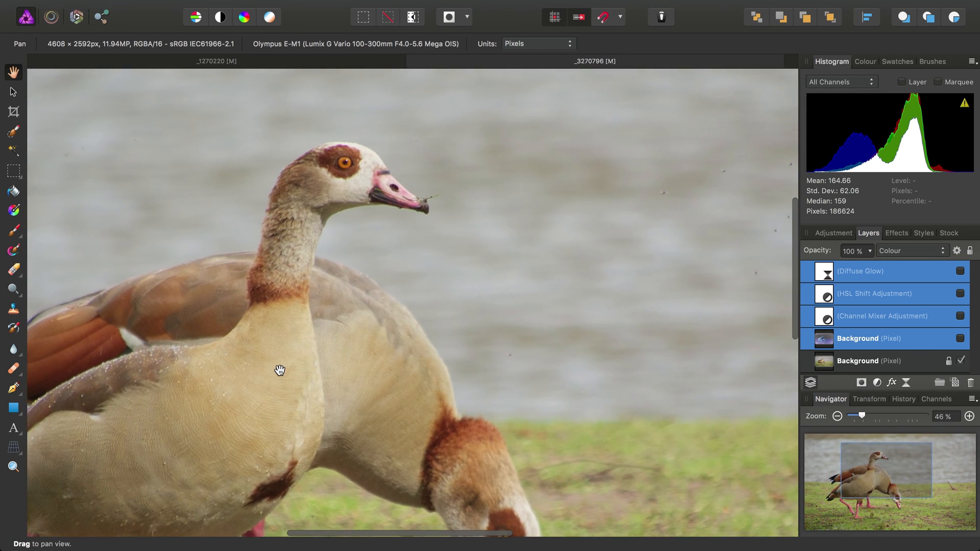
{"action": "left_click", "coordinate": [961, 272]}
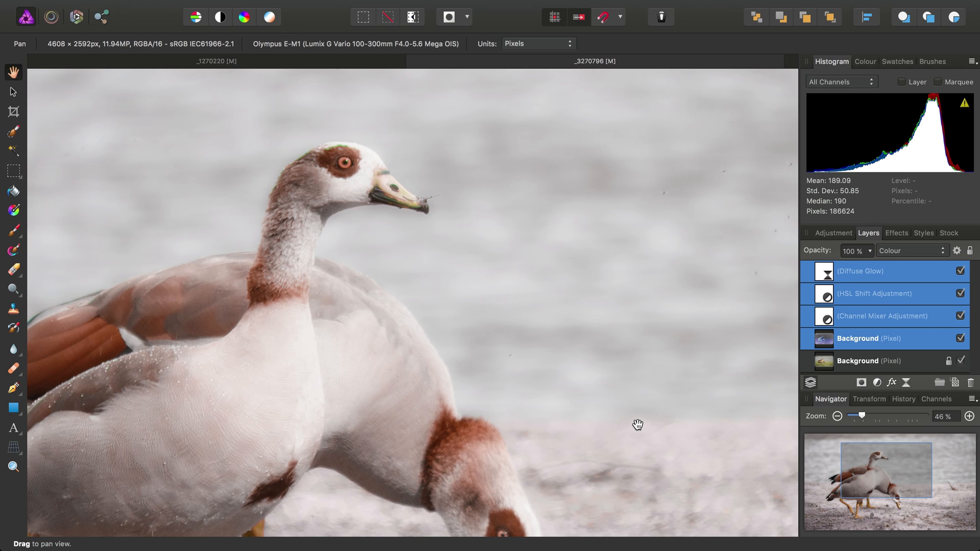
{"action": "key", "text": "super+0"}
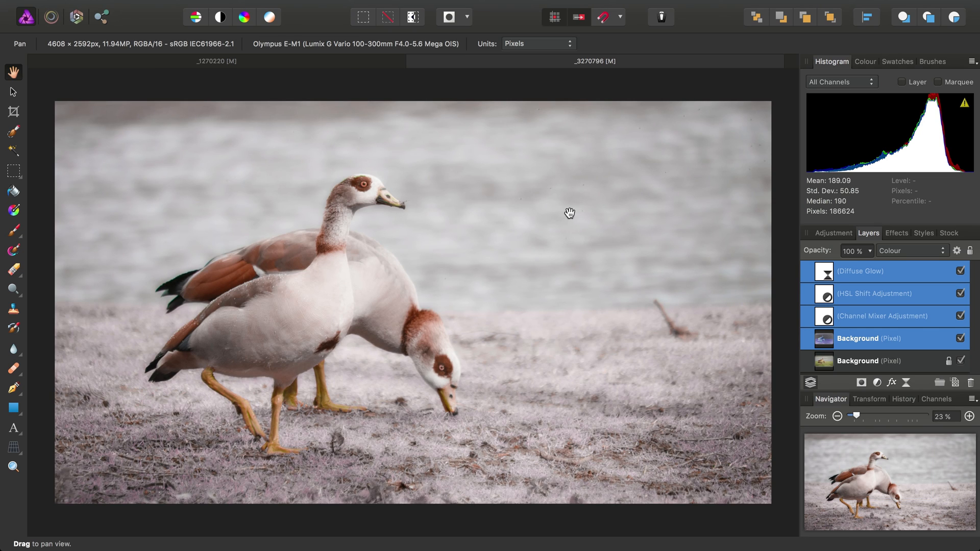